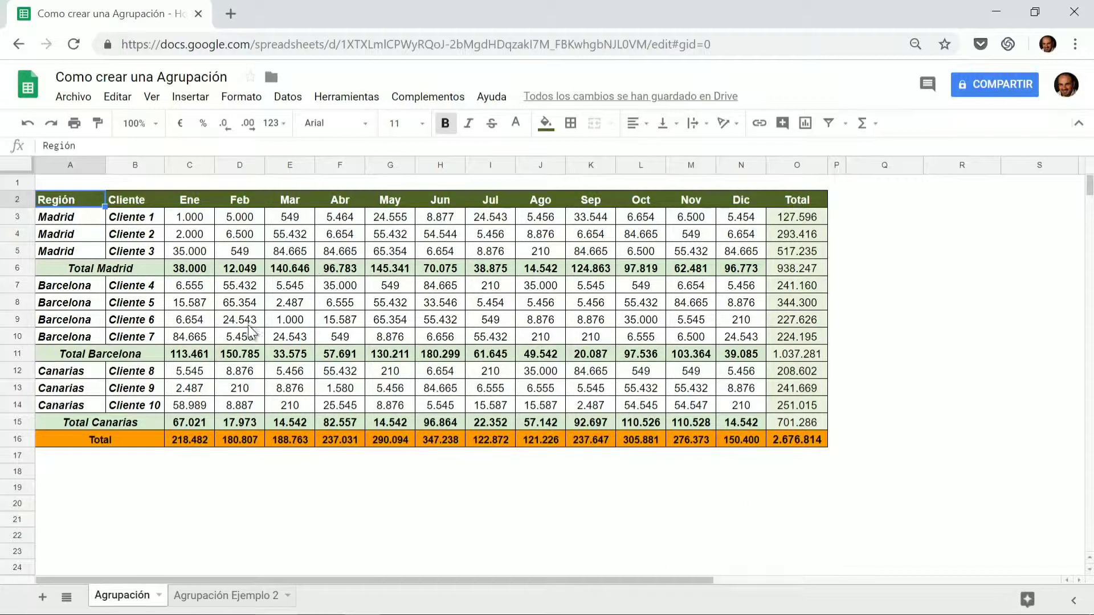
Step: Group Madrid client rows 3–5 with Datos > Agrupar filas, then collapse and re-expand the group
scroll(249, 319, "down", 3)
scroll(248, 314, "down", 3)
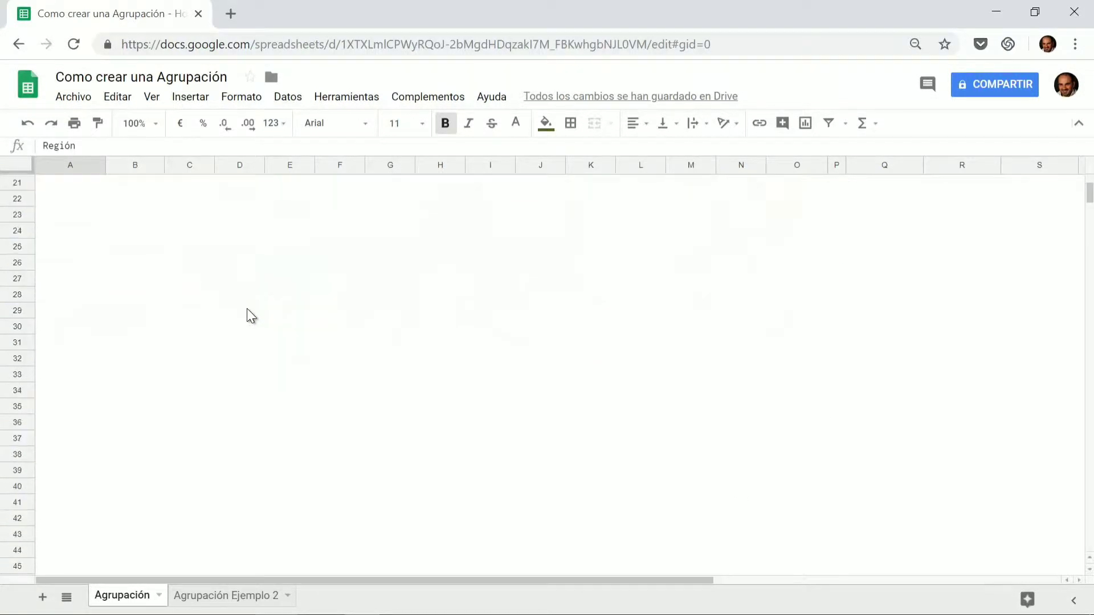
scroll(247, 313, "up", 5)
scroll(247, 307, "up", 2)
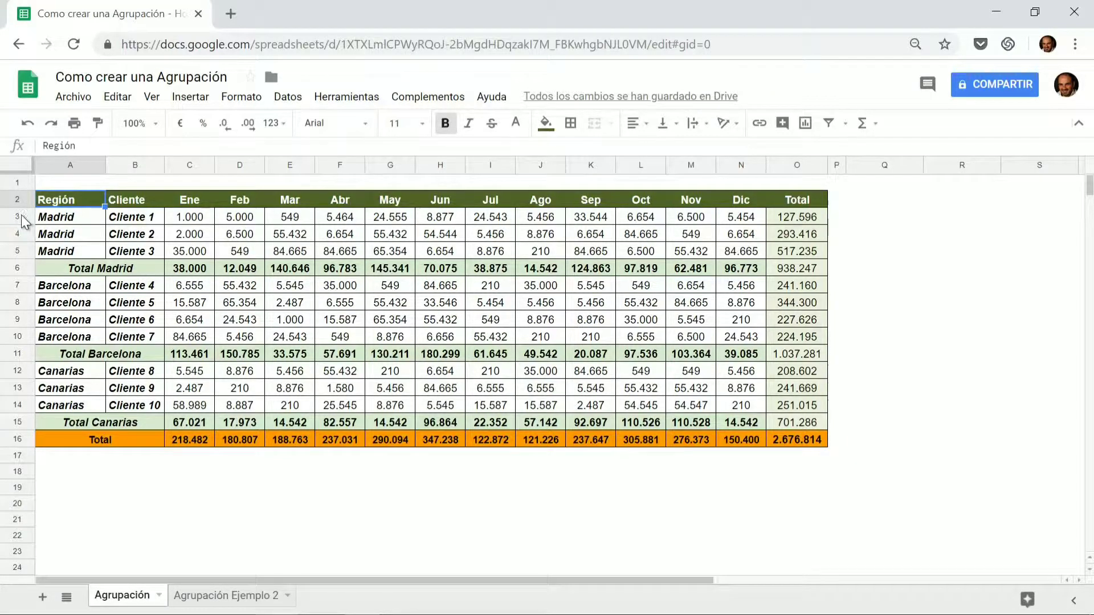
left_click_drag(17, 217, 17, 251)
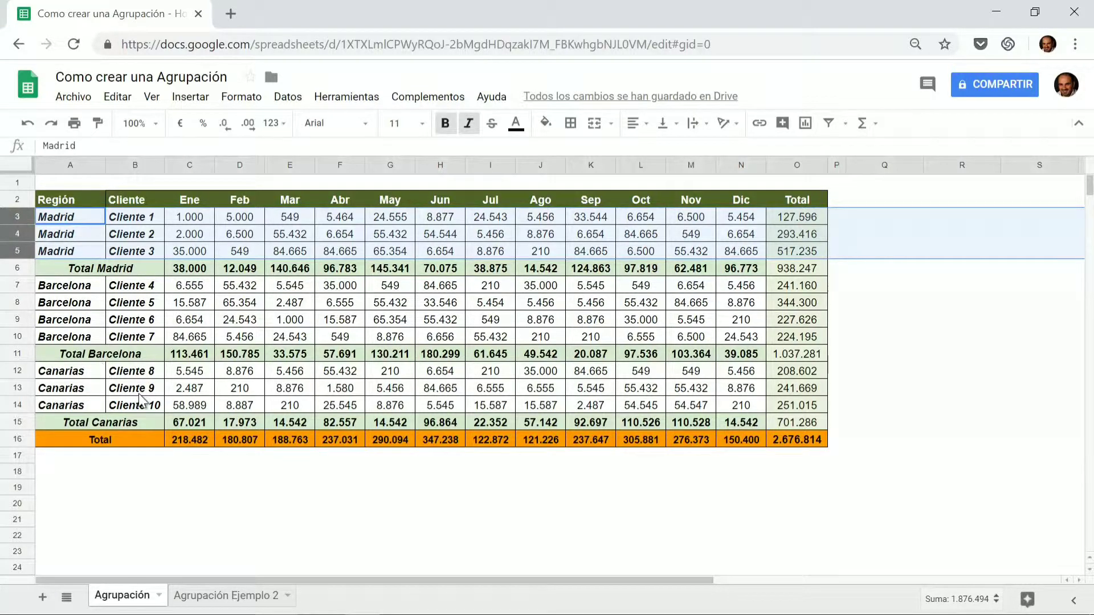
left_click(289, 97)
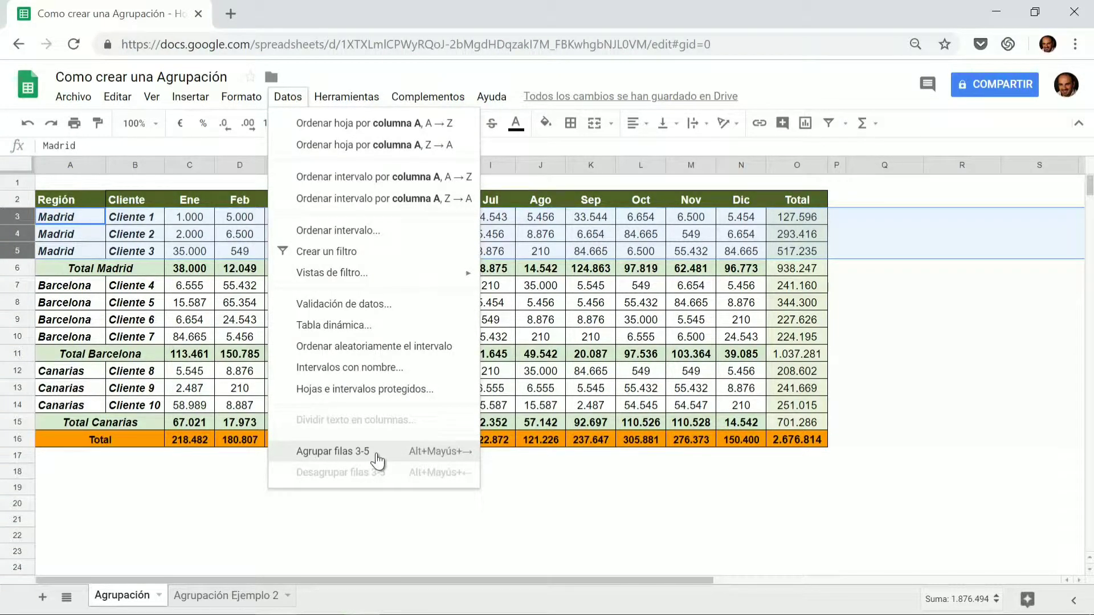
left_click(377, 452)
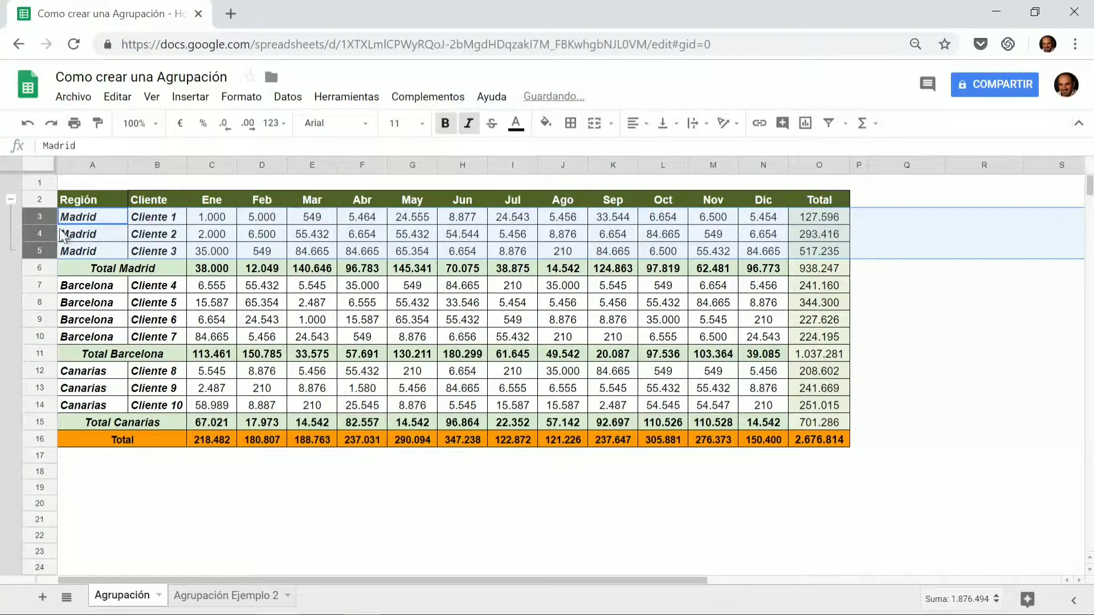
left_click(11, 199)
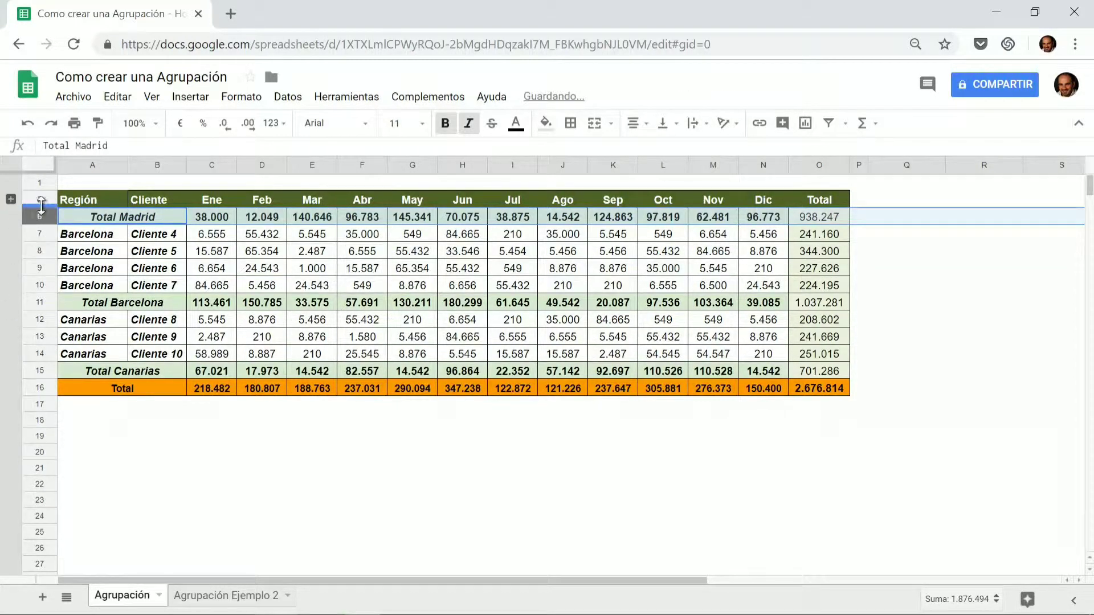
left_click(11, 199)
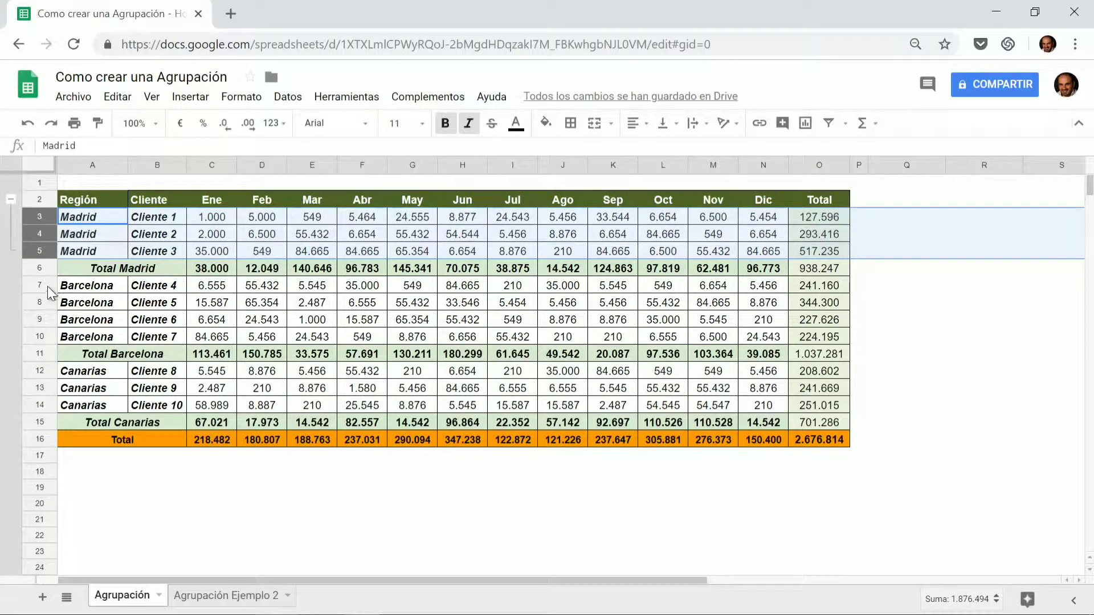
Step: Group Barcelona rows 7–10 from the Datos menu and Canarias rows 12–14 with Alt+Shift+Right
left_click_drag(42, 286, 40, 337)
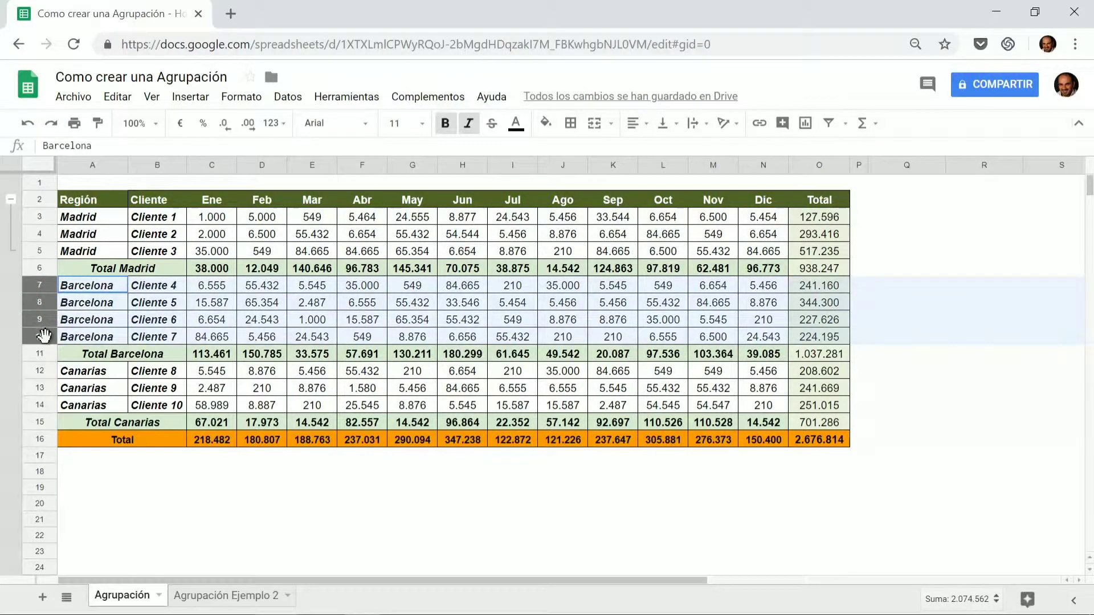
left_click(296, 102)
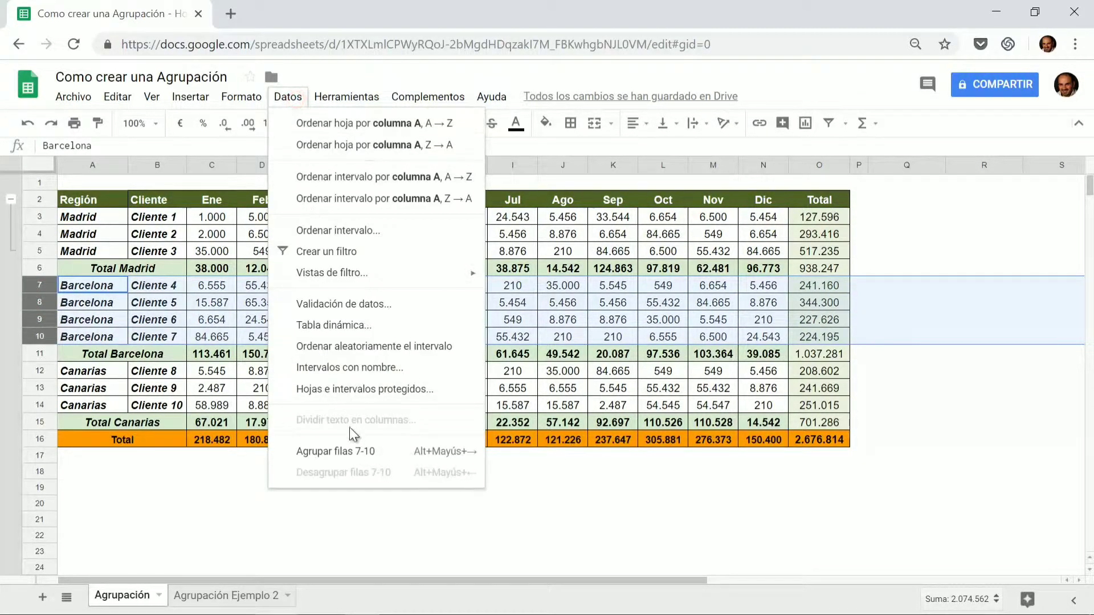
left_click(356, 451)
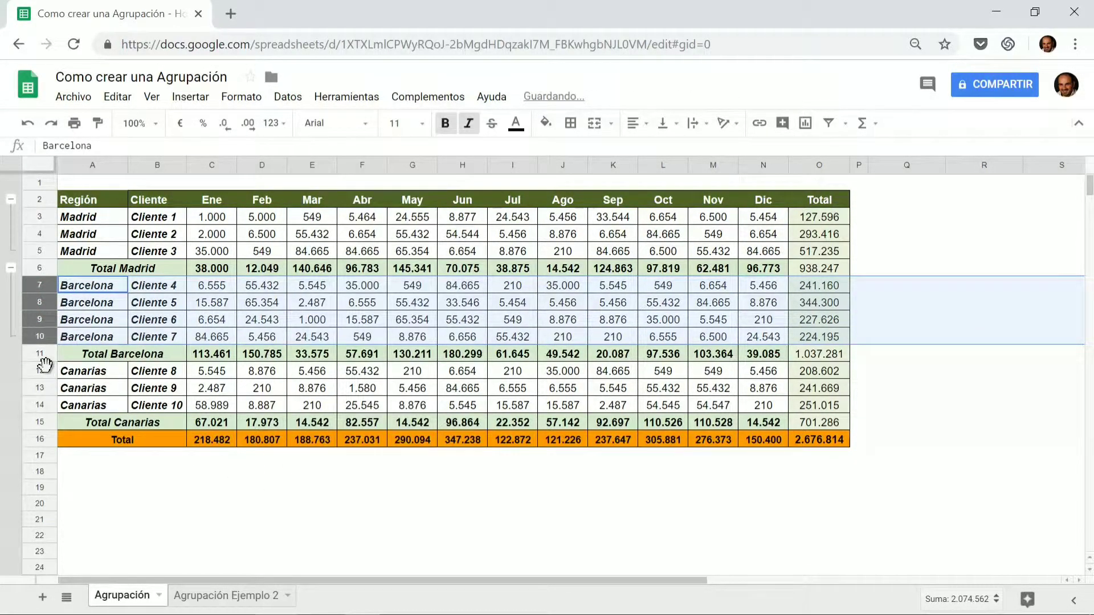
left_click_drag(39, 371, 40, 405)
left_click(288, 97)
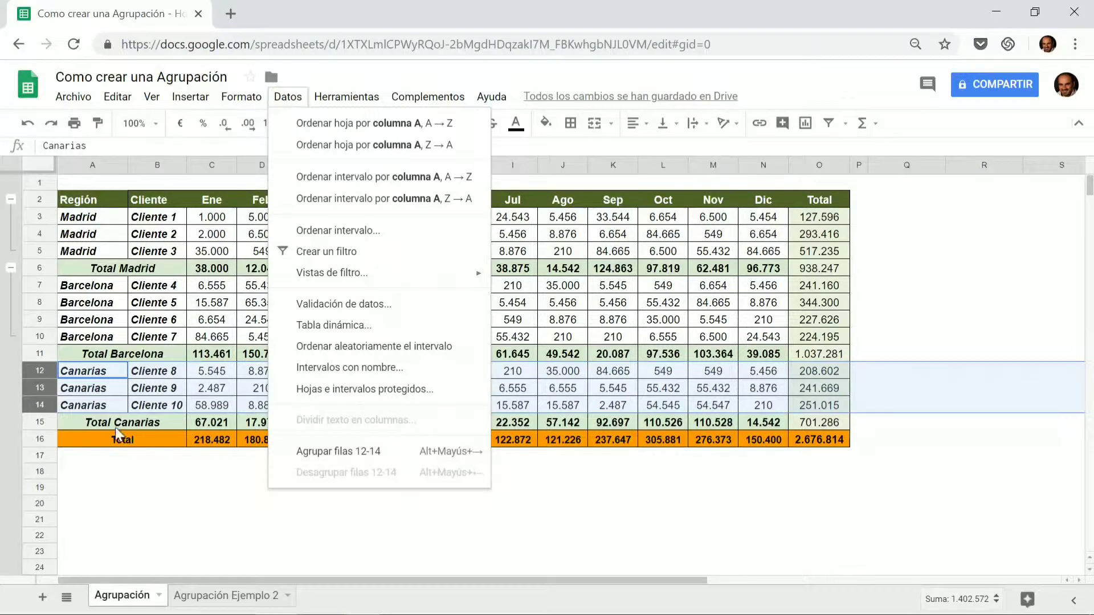
left_click(39, 371)
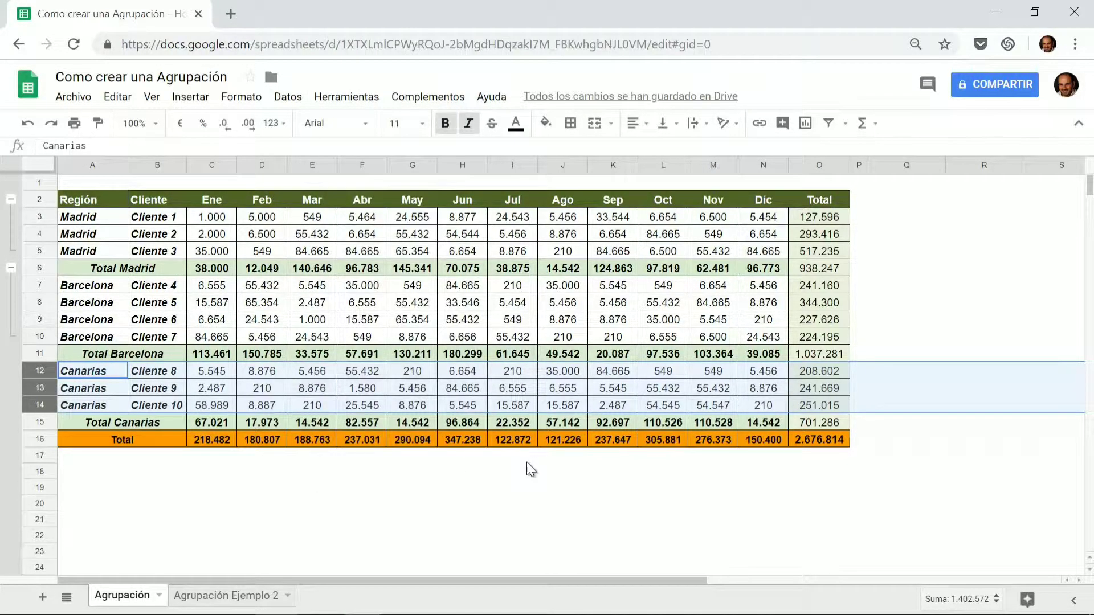
key("alt+shift+Right")
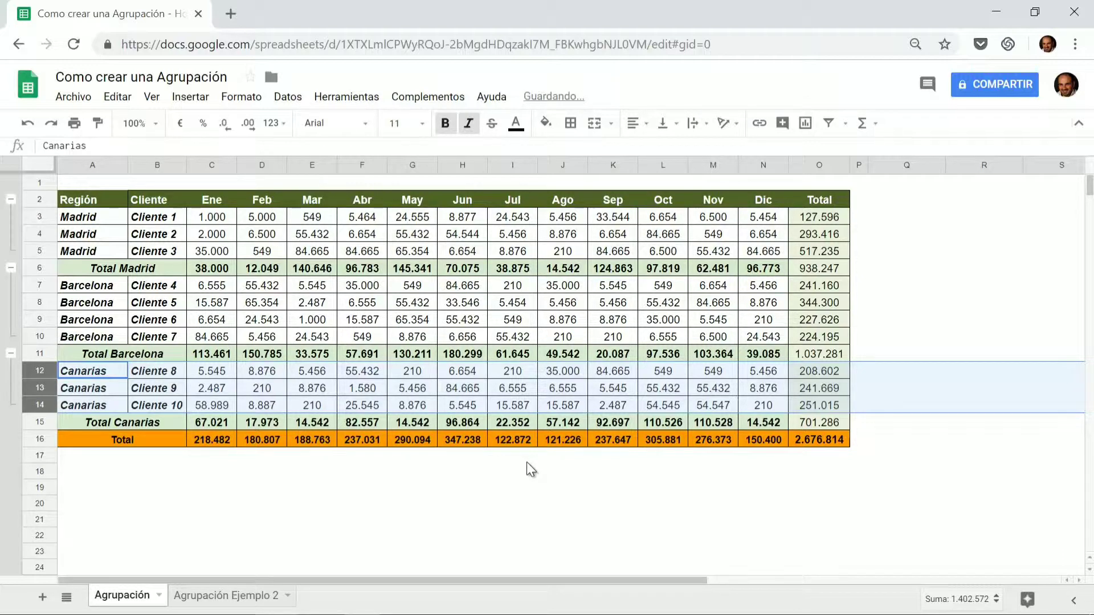
Step: Collapse the Canarias, Barcelona and Madrid row groups so only their totals show
left_click(11, 354)
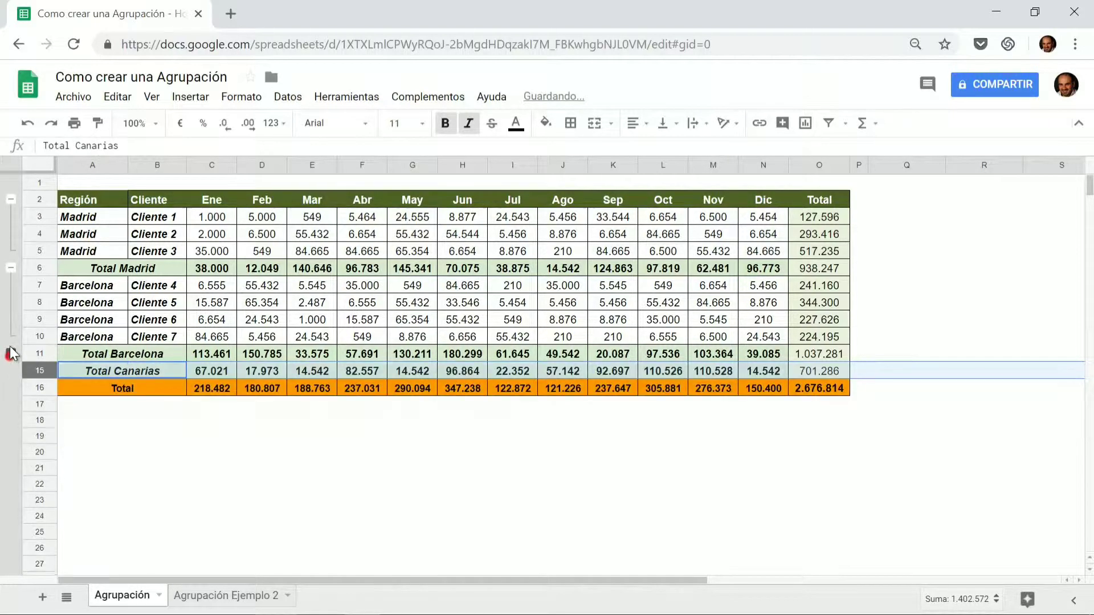
left_click(11, 268)
left_click(11, 200)
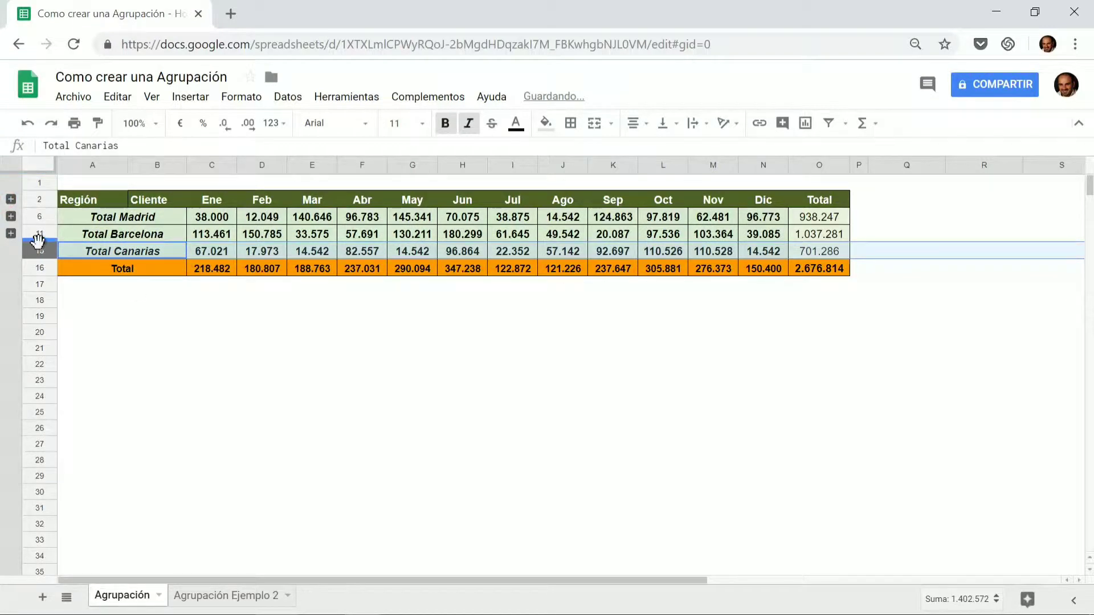
Step: Group month columns C–N (Ene–Dic) via Datos > Agrupar columnas, then collapse and re-expand them
left_click_drag(214, 165, 762, 162)
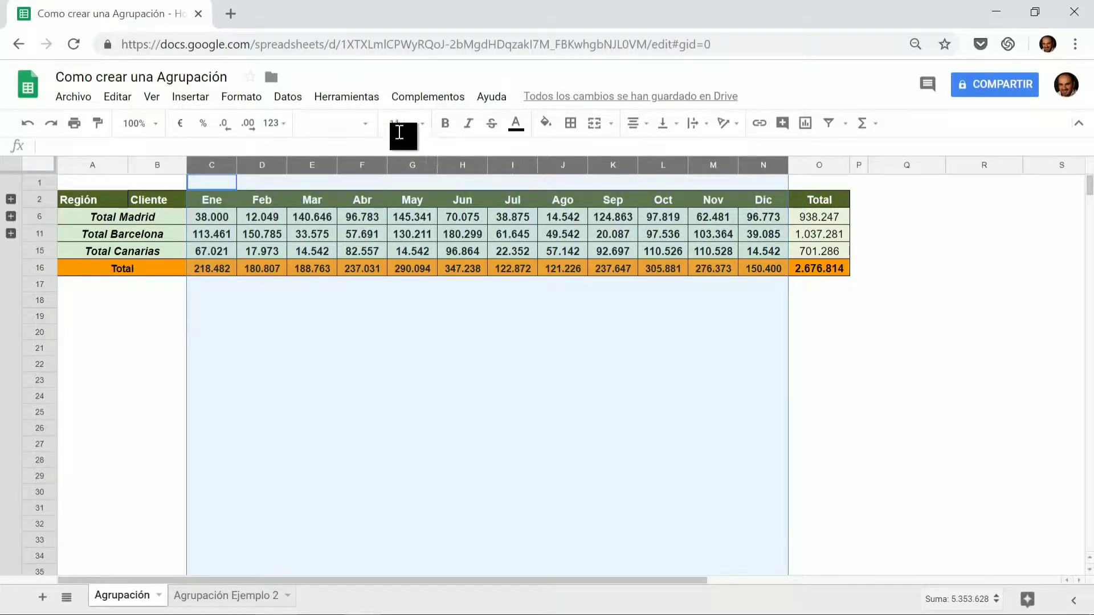
left_click(286, 97)
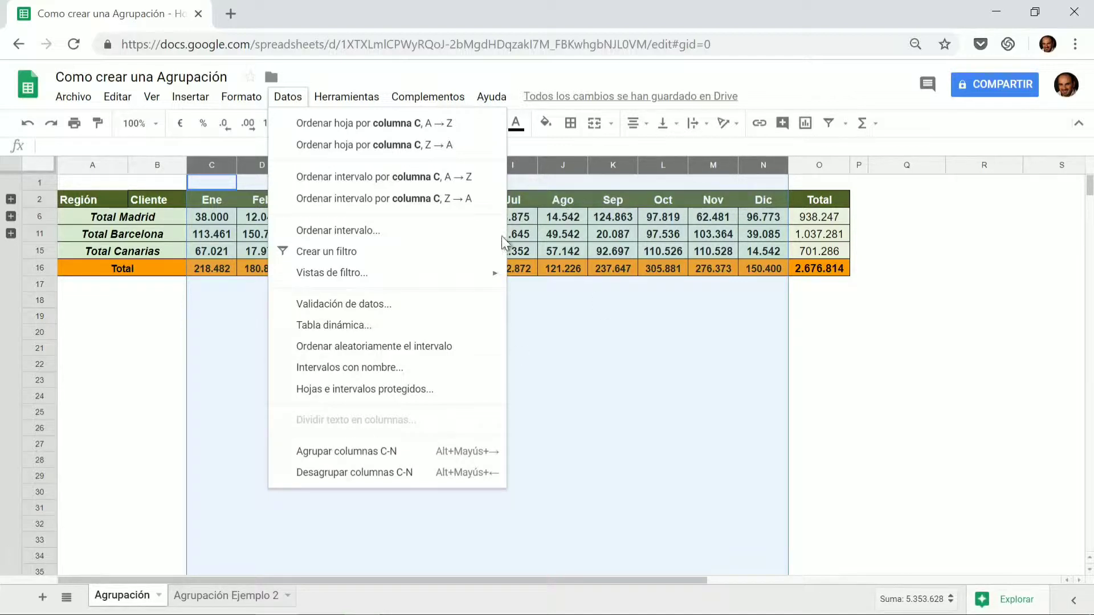
left_click(415, 450)
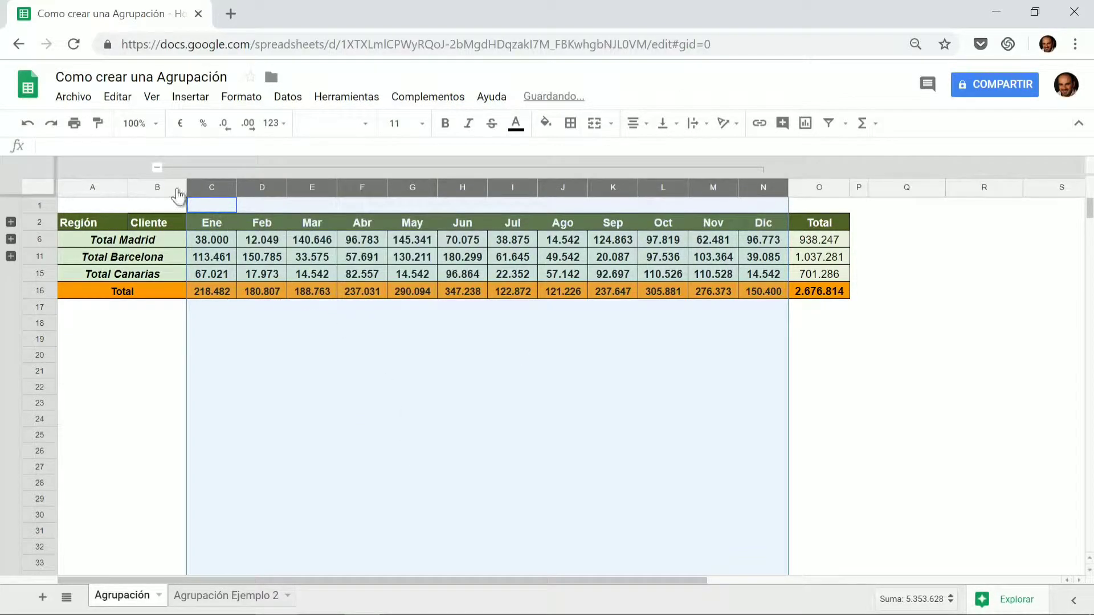
left_click(157, 167)
left_click(302, 307)
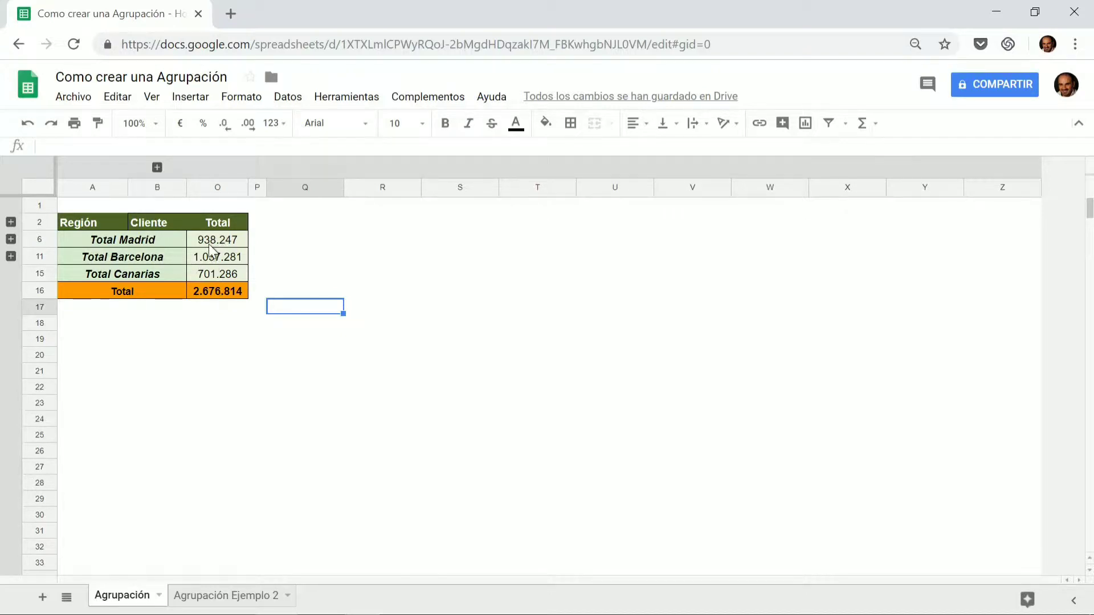
left_click(157, 167)
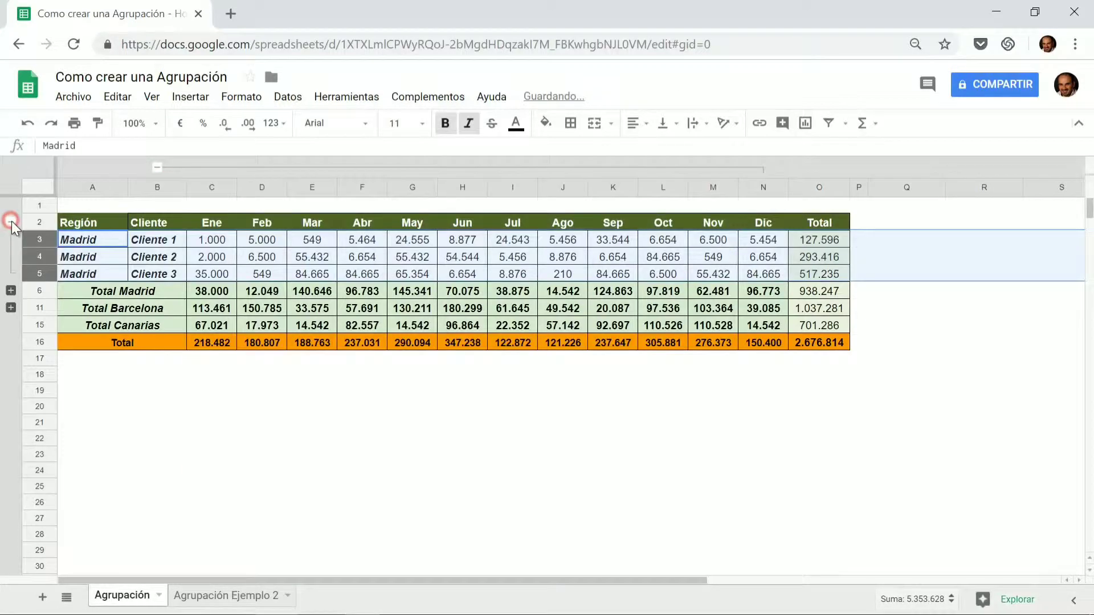
Step: Expand the Madrid and Barcelona row groups, leaving Canarias rows 12–14 collapsed
left_click(10, 222)
left_click(10, 291)
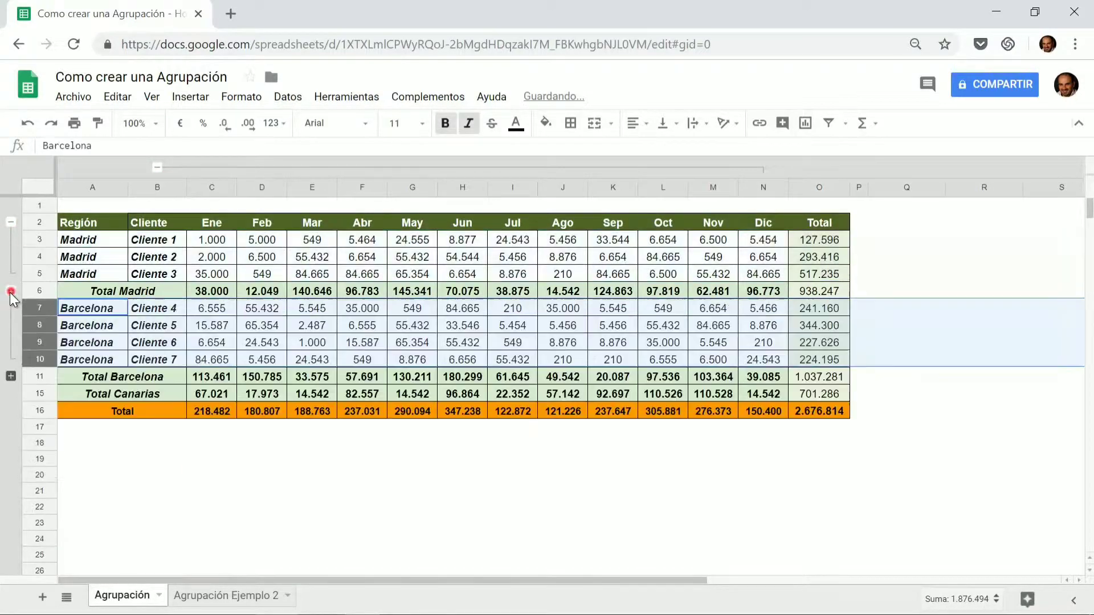
left_click(10, 377)
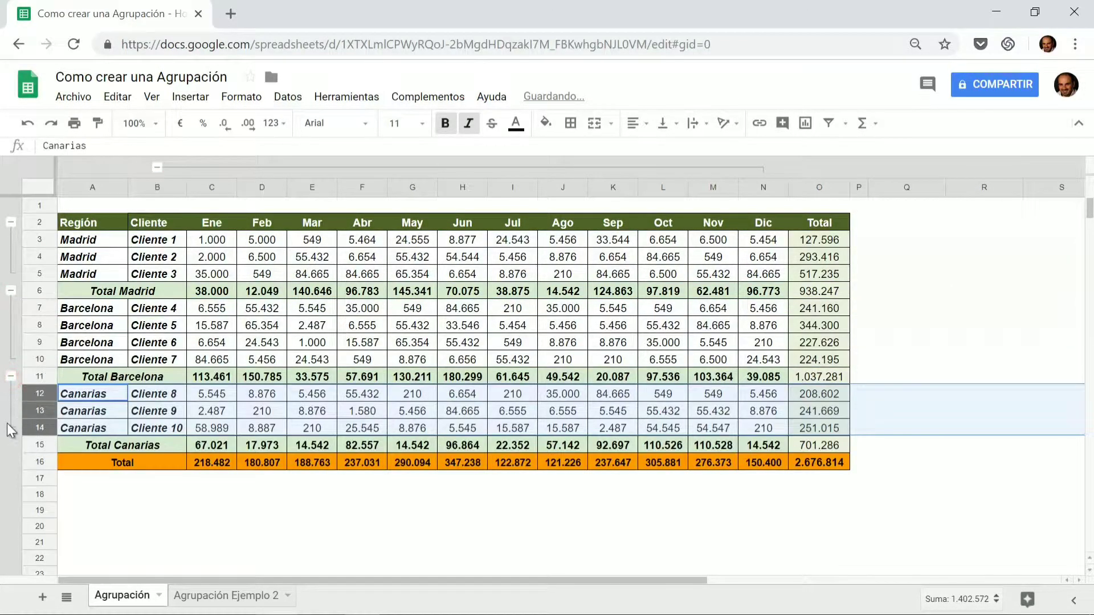
left_click(11, 377)
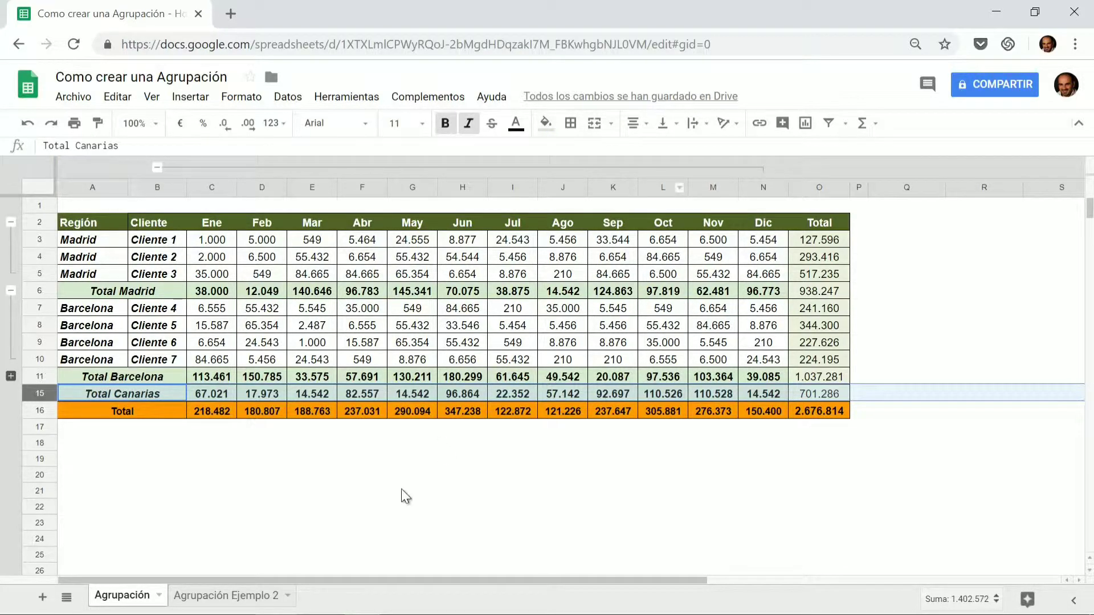
Step: Create a pivot table from the sales data on the Agrupación Ejemplo 2 sheet
left_click(260, 596)
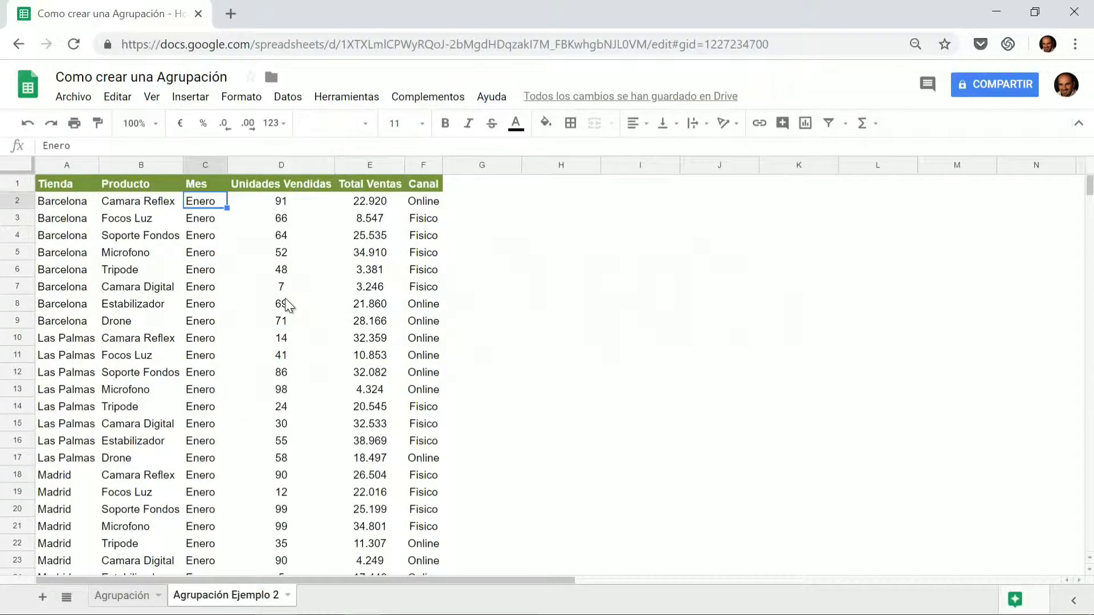
left_click(284, 100)
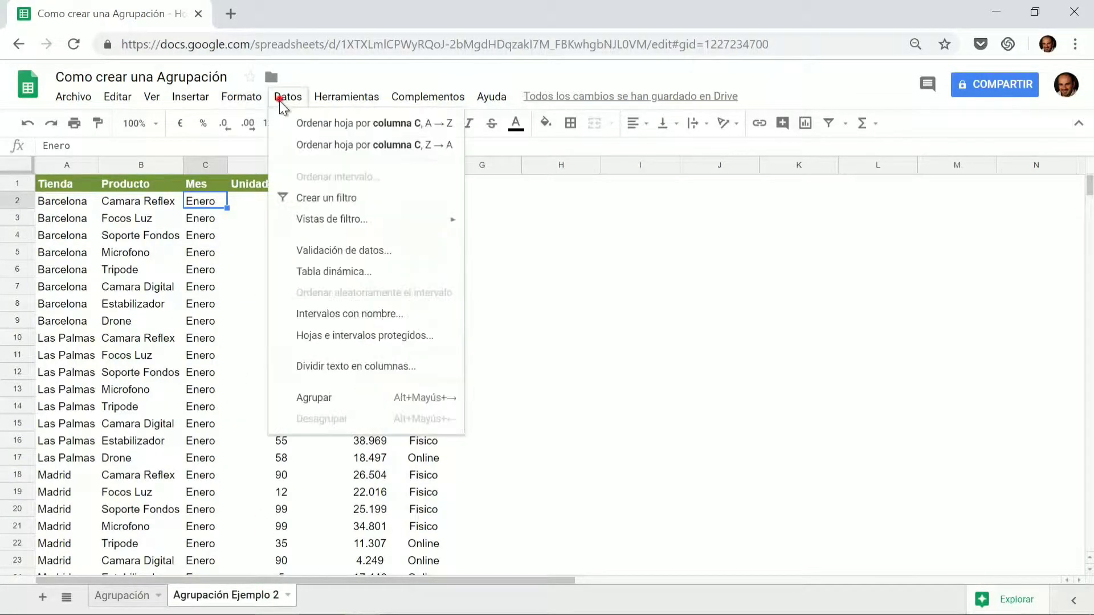
left_click(338, 273)
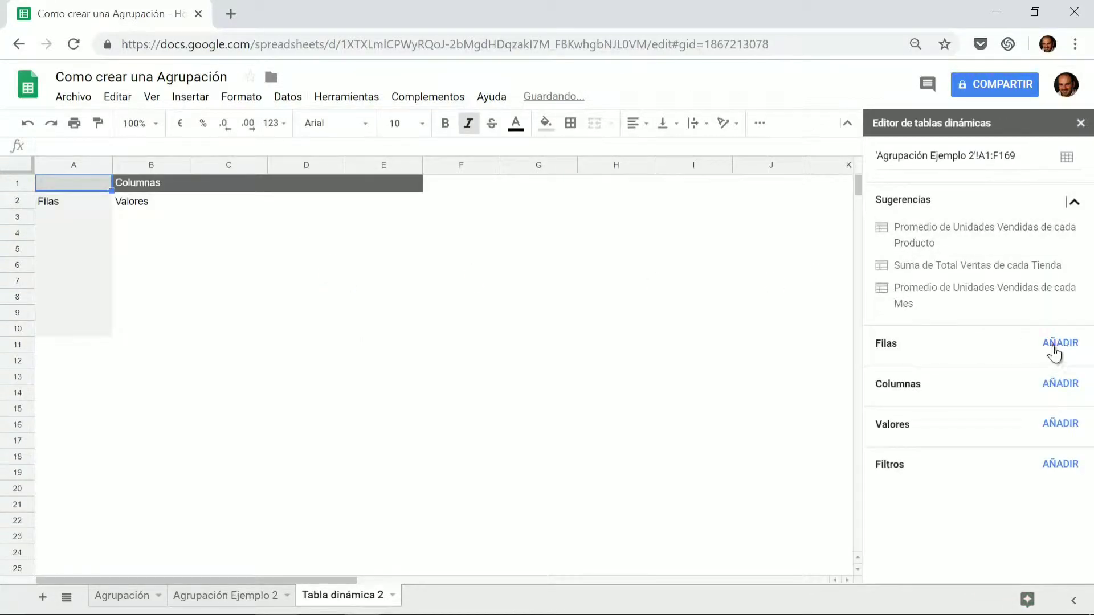
Step: Set pivot rows to Tienda and Producto, columns to Mes, and values to SUM of Total Ventas
left_click(1054, 345)
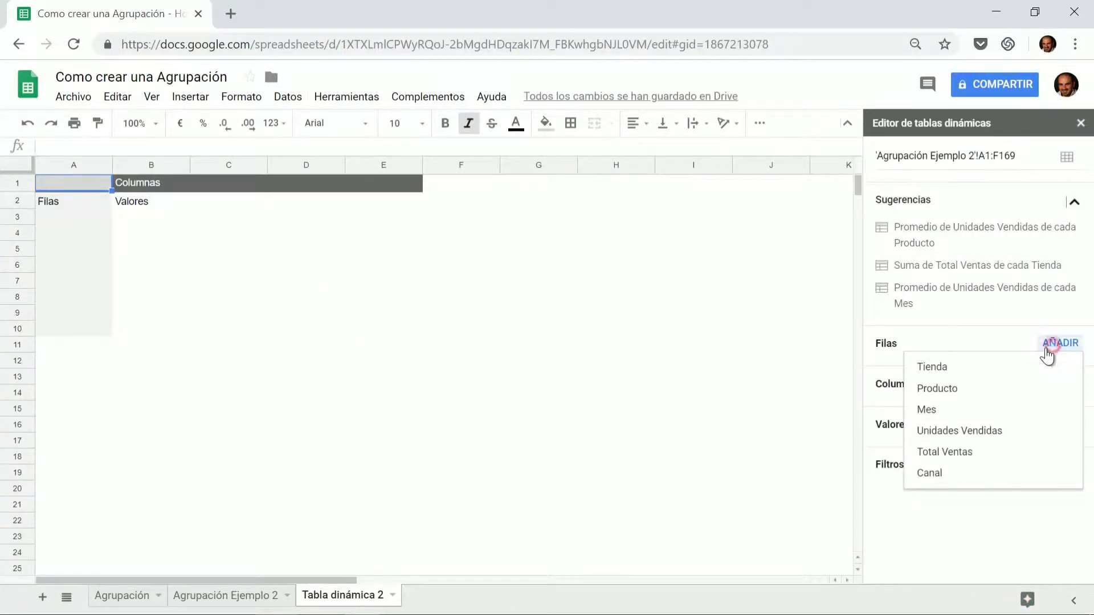
left_click(1004, 377)
left_click(1060, 245)
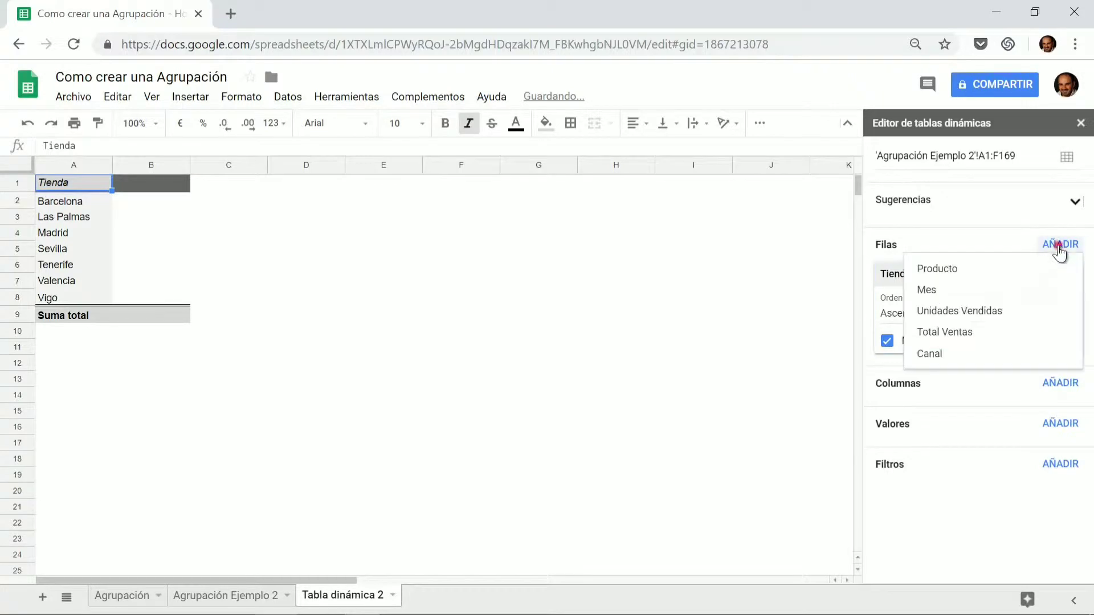
left_click(1025, 269)
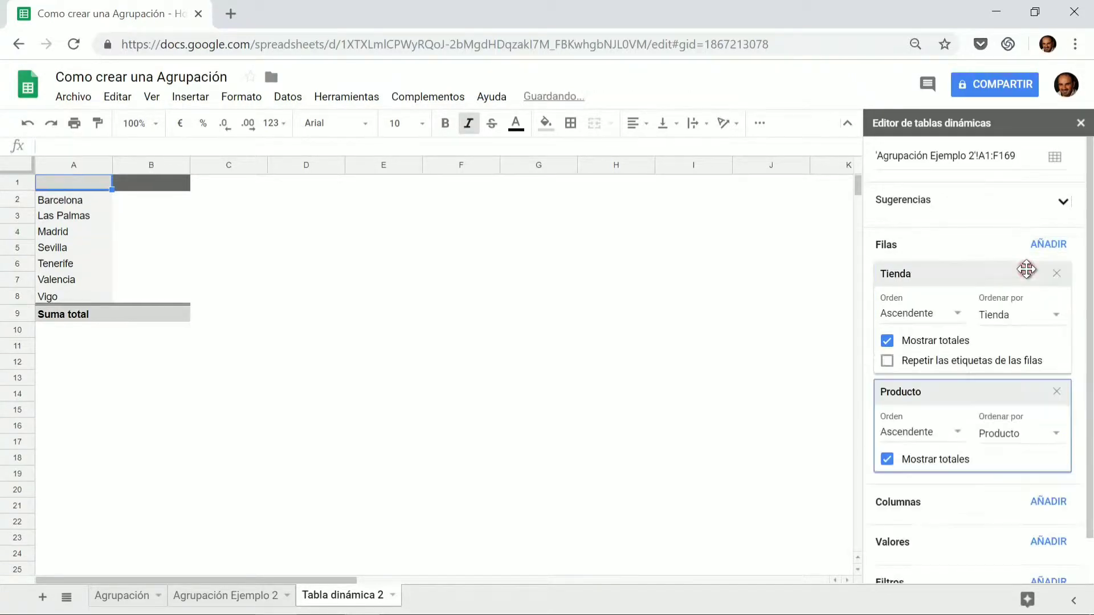
left_click(1050, 504)
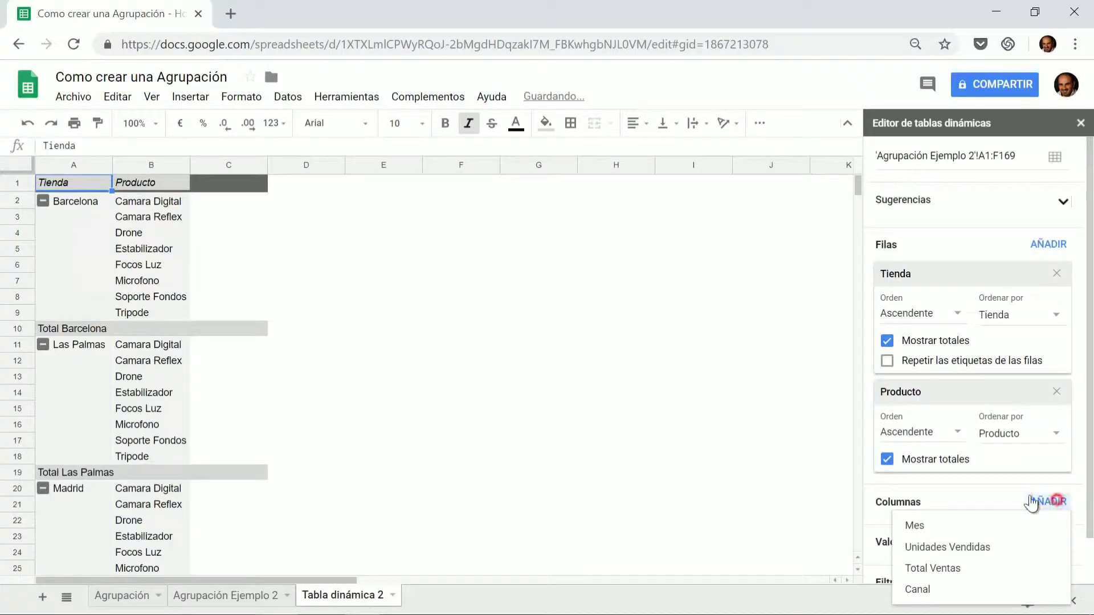
left_click(1009, 527)
scroll(1052, 558, "down", 3)
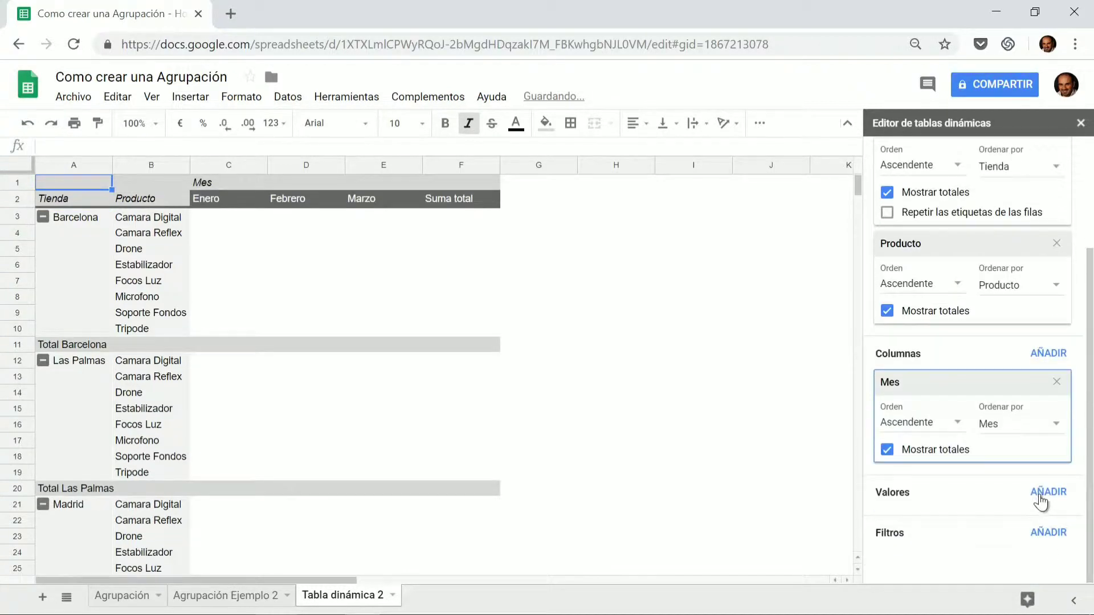
left_click(1050, 493)
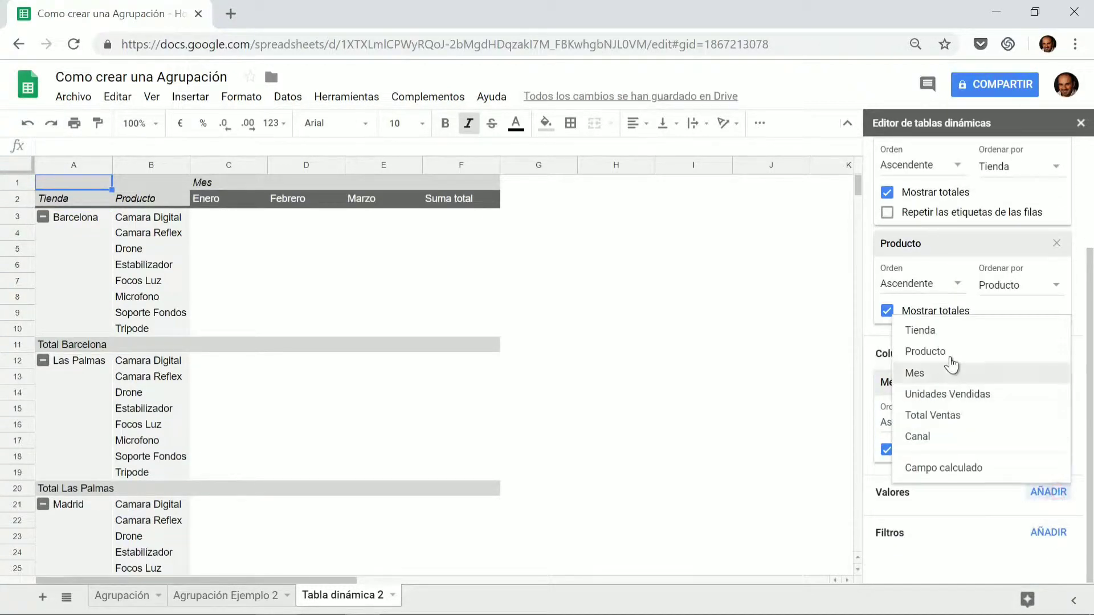
left_click(951, 425)
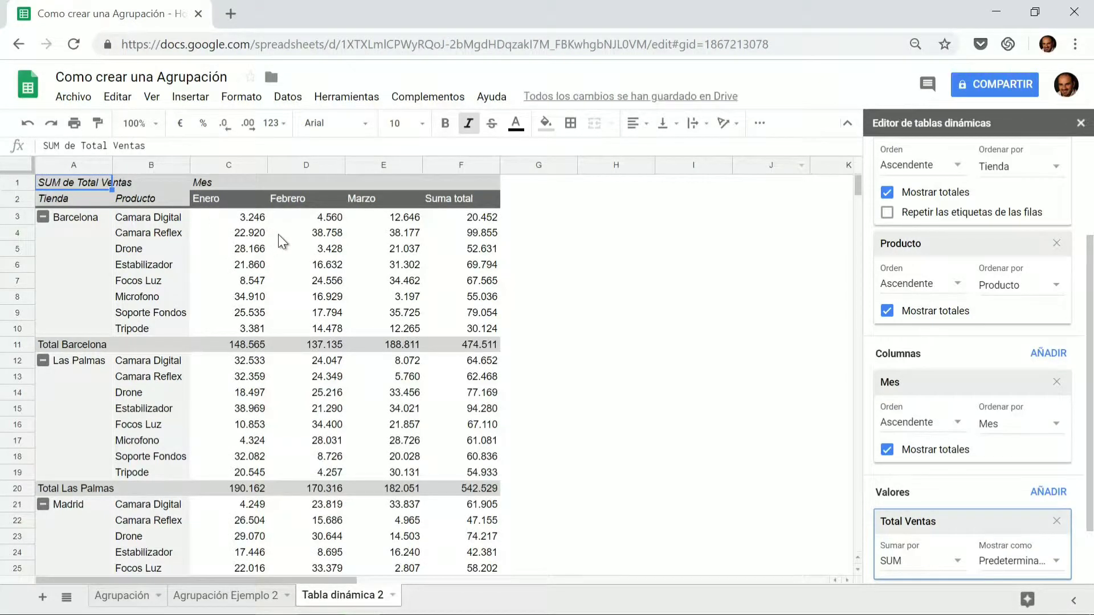
Step: Group pivot columns C–E (Enero–Marzo), collapse that group, and close the pivot table editor
left_click_drag(218, 162, 383, 164)
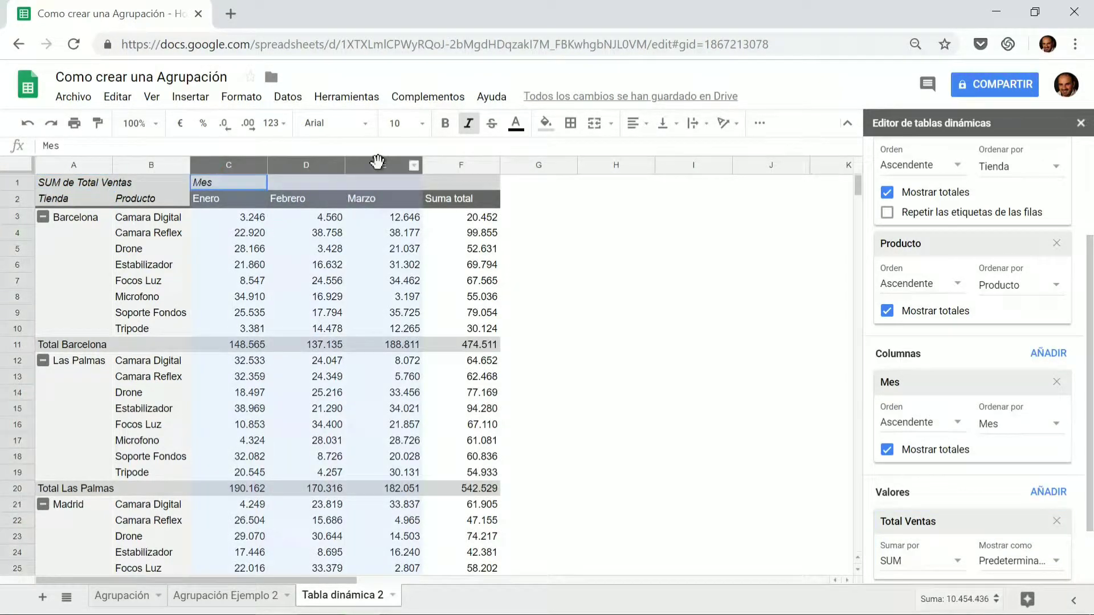
left_click(289, 91)
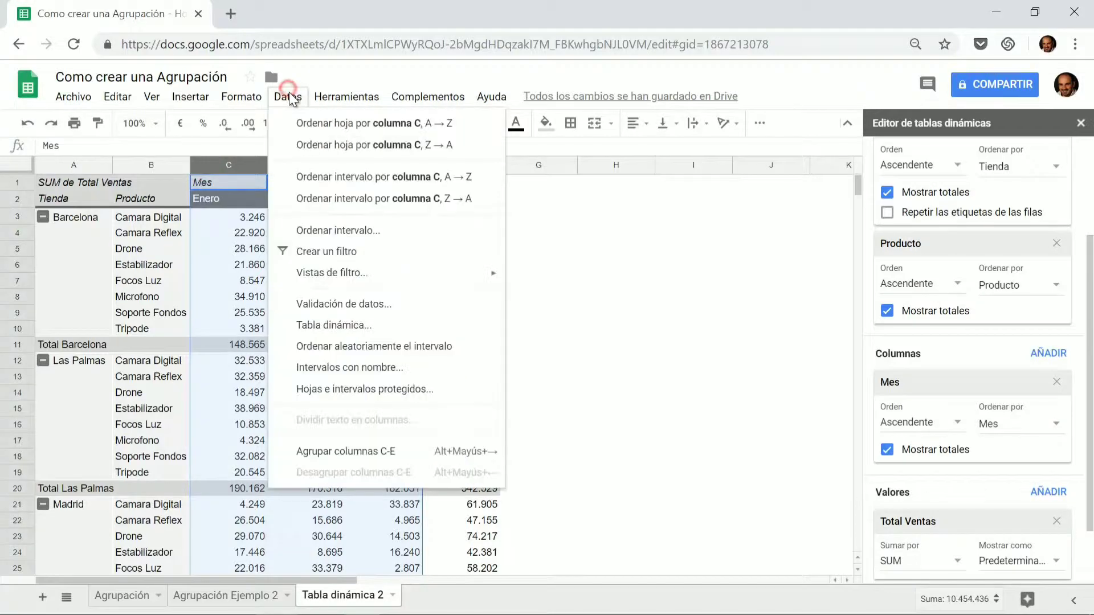
left_click(350, 451)
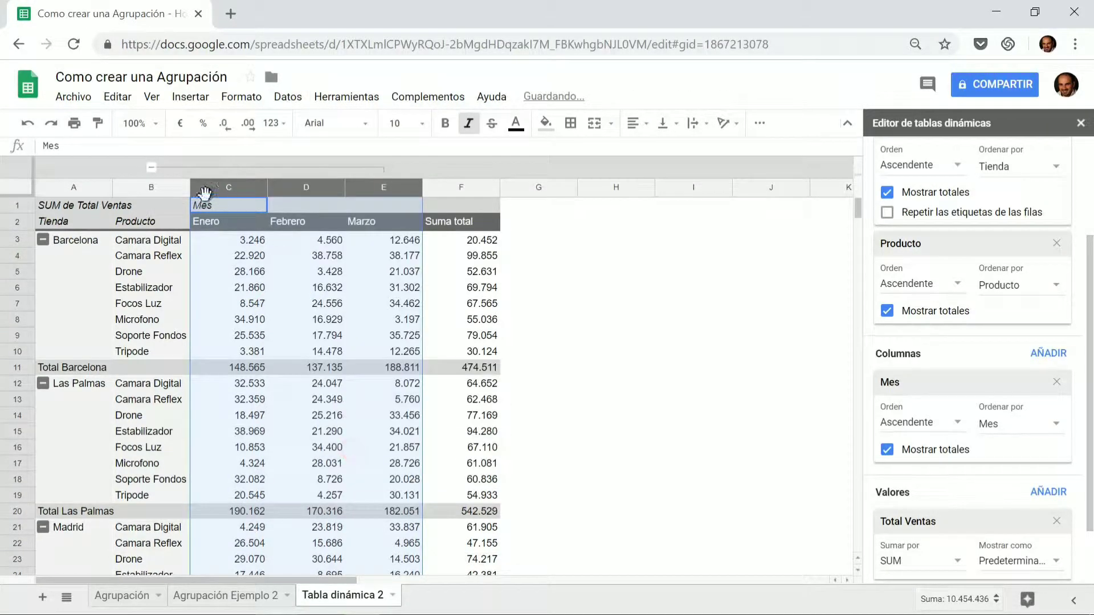
left_click(151, 165)
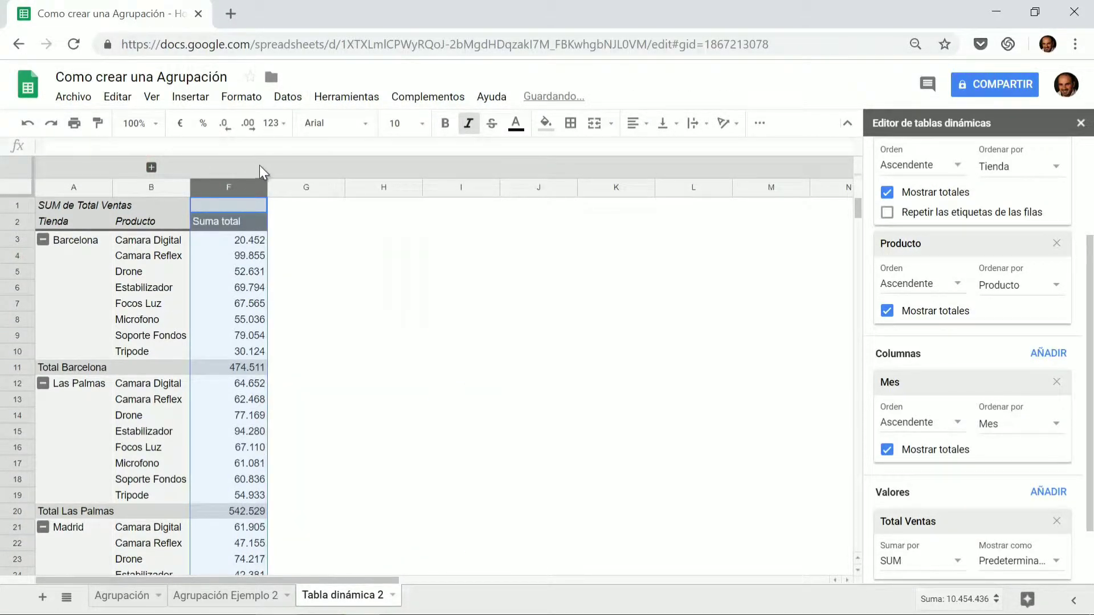
left_click(1083, 124)
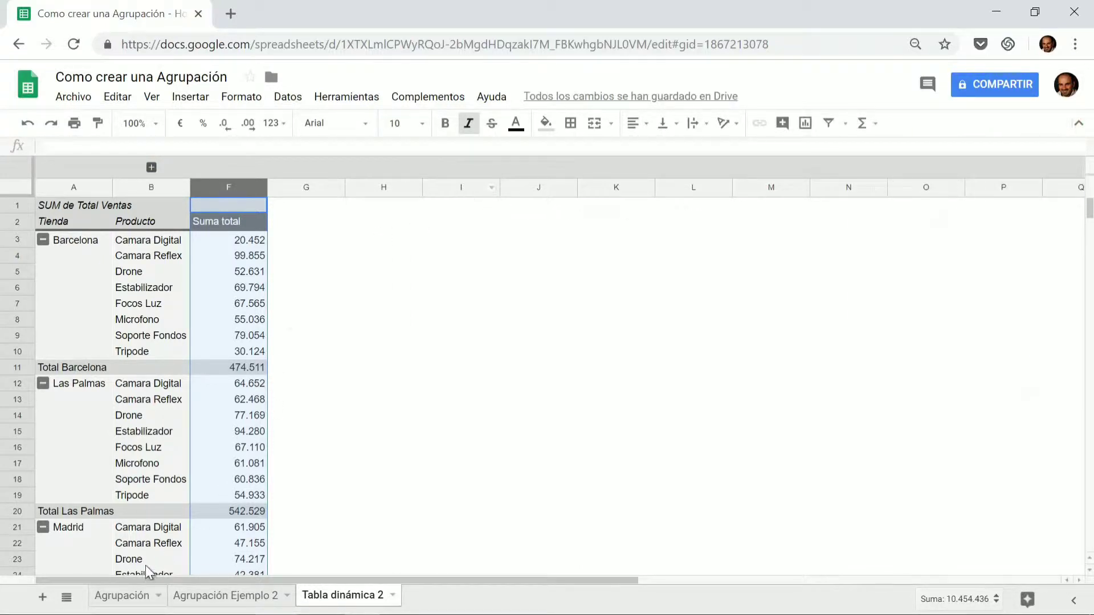
Step: On the Agrupación sheet, collapse and re-expand the C–N month group, then collapse Barcelona's client rows
left_click(127, 597)
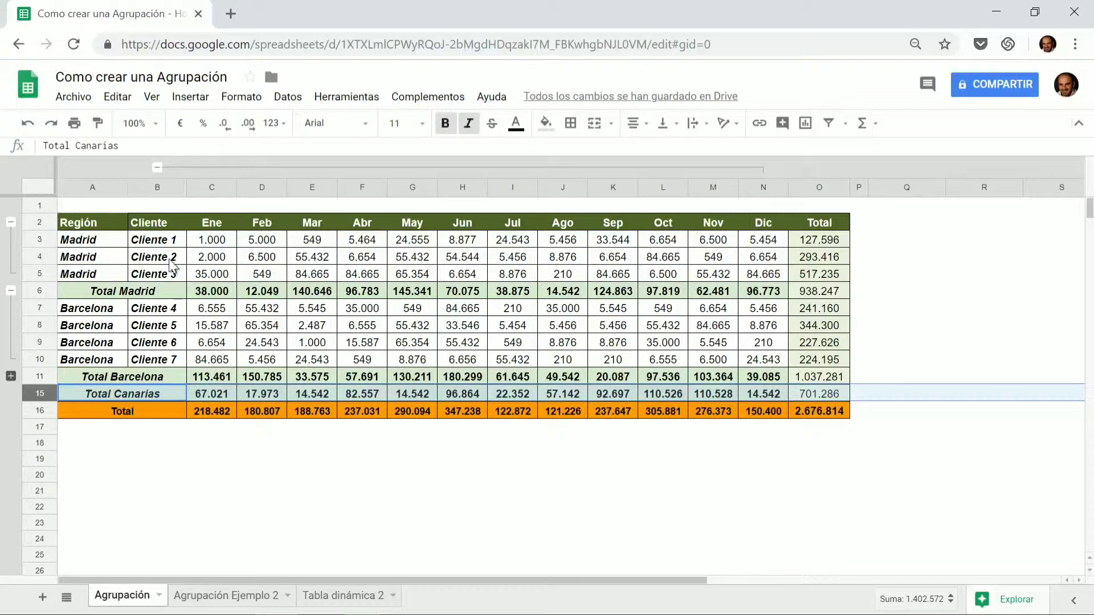
left_click(156, 167)
left_click(157, 167)
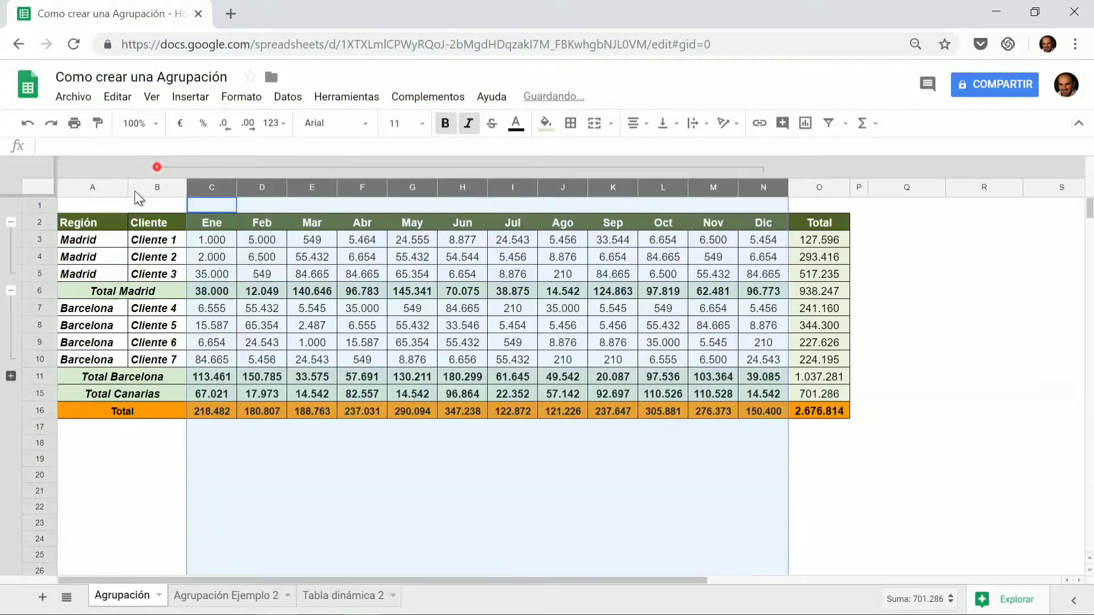
left_click(11, 291)
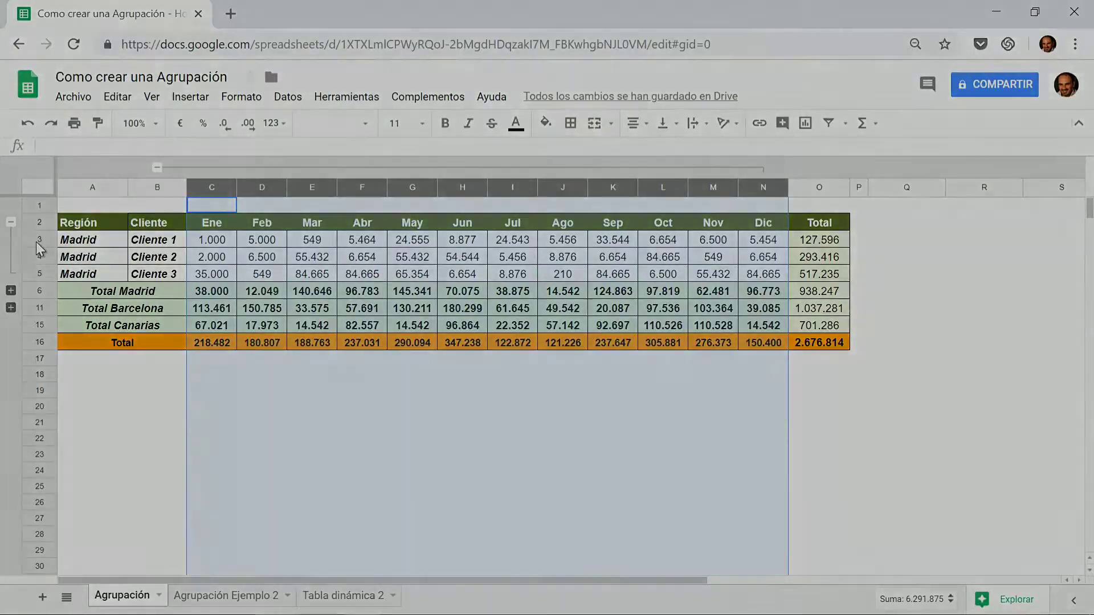
scroll(930, 236, "down", 2)
scroll(929, 241, "down", 4)
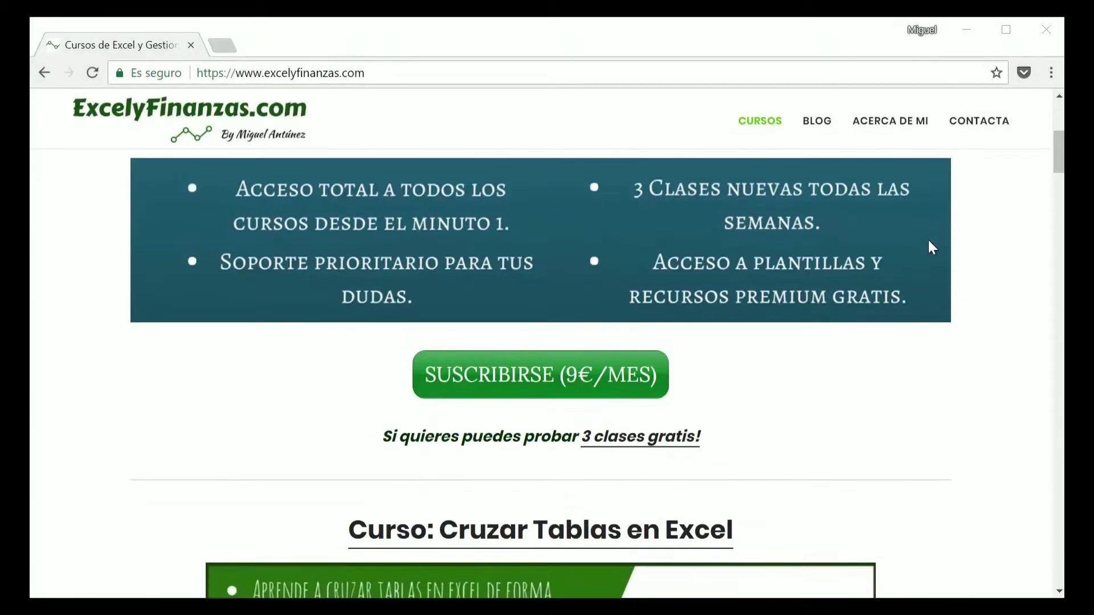
scroll(929, 241, "down", 4)
scroll(929, 241, "down", 2)
scroll(929, 241, "down", 1)
scroll(928, 241, "down", 1)
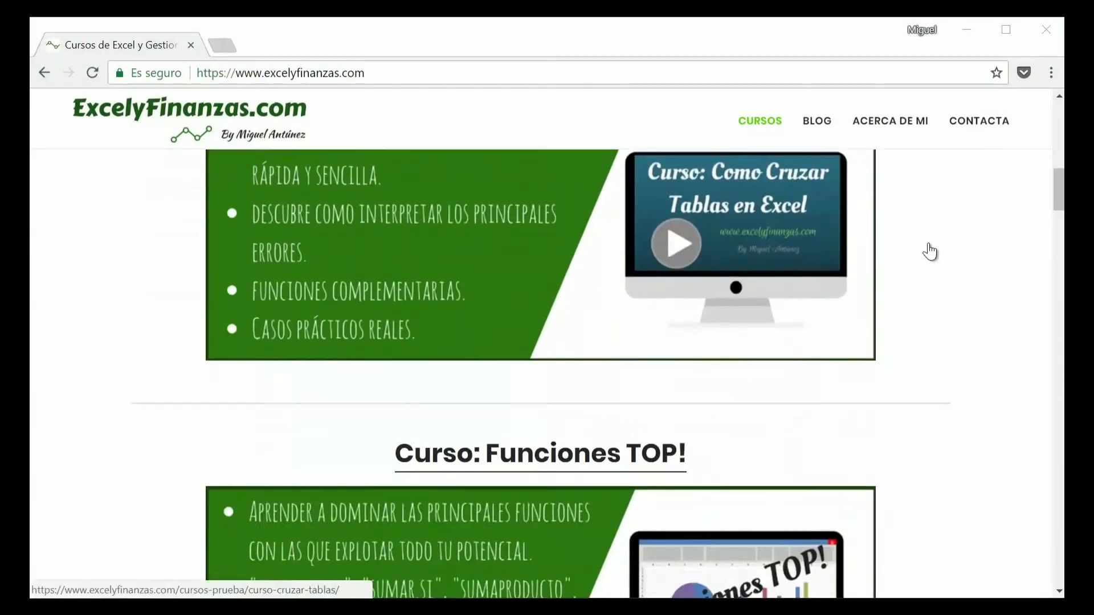
scroll(929, 245, "down", 1)
scroll(929, 247, "down", 3)
scroll(929, 249, "down", 4)
scroll(926, 242, "down", 4)
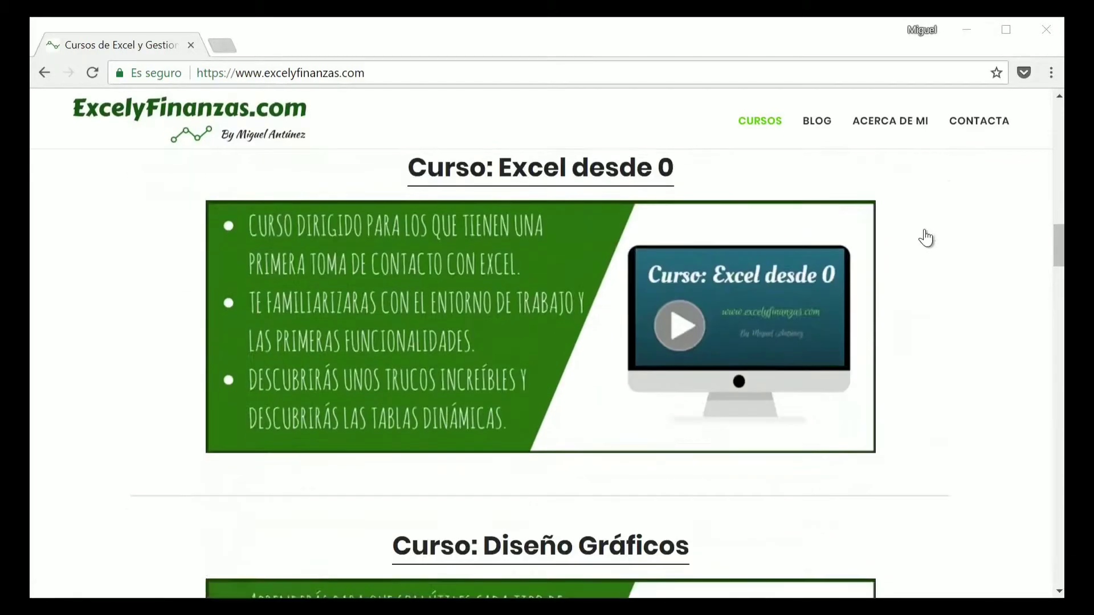
scroll(905, 208, "down", 2)
scroll(906, 212, "down", 2)
scroll(903, 215, "down", 5)
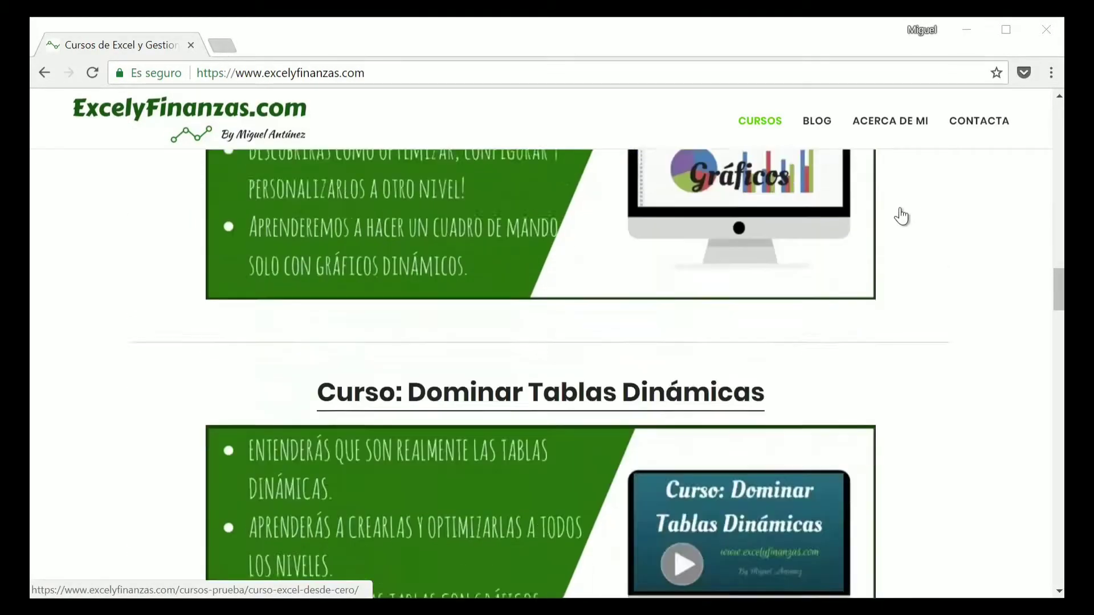
scroll(903, 217, "down", 5)
scroll(903, 218, "down", 4)
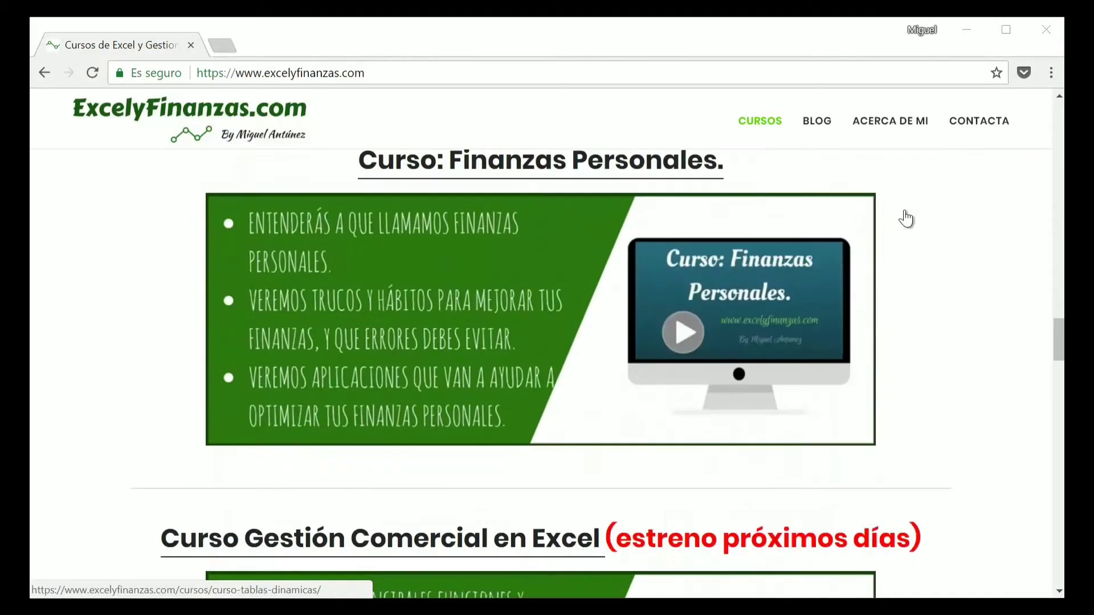
scroll(904, 217, "down", 3)
scroll(906, 218, "down", 3)
scroll(906, 218, "down", 4)
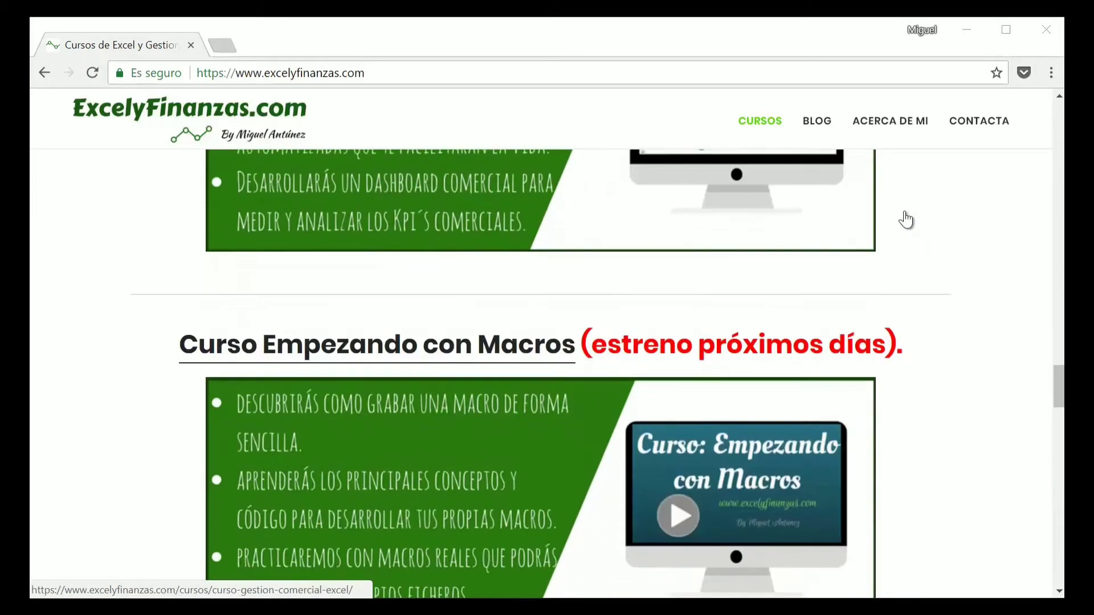
scroll(907, 220, "down", 6)
scroll(909, 221, "down", 1)
scroll(912, 223, "down", 5)
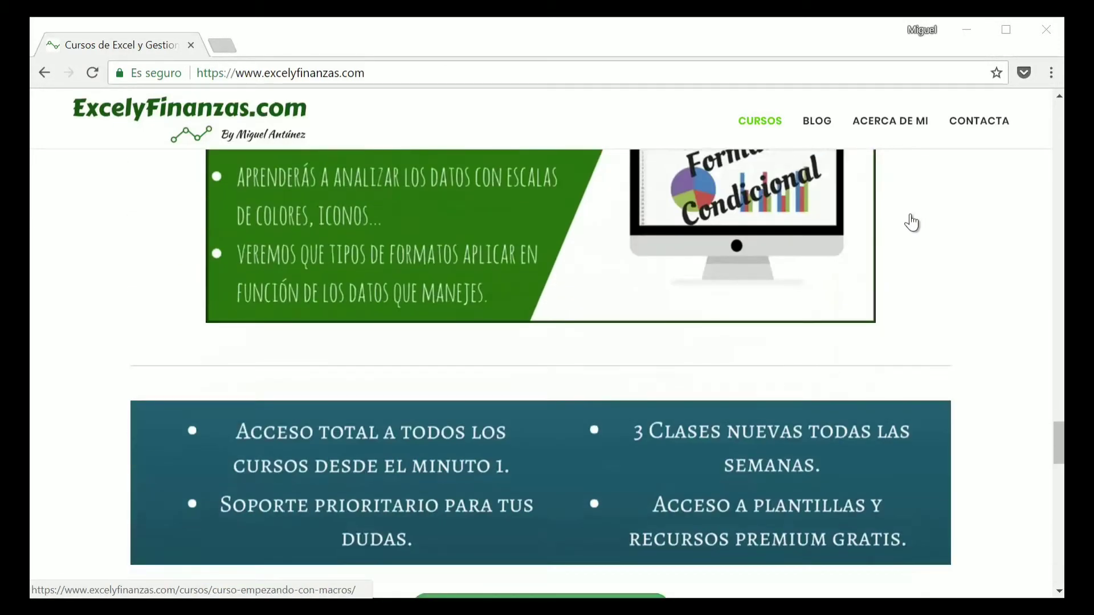
scroll(909, 223, "down", 4)
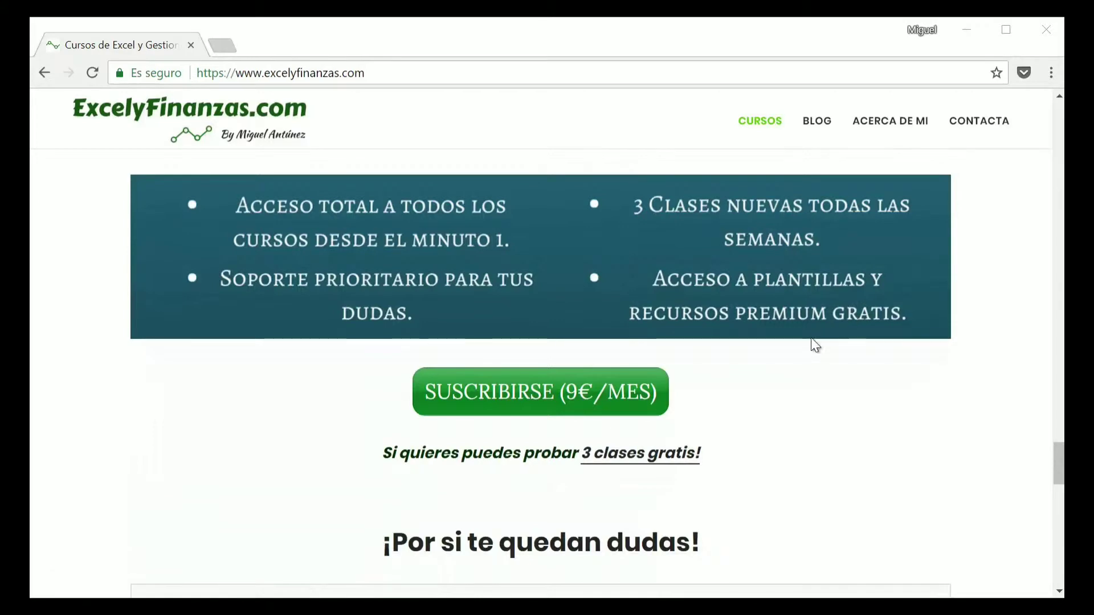
scroll(808, 341, "down", 2)
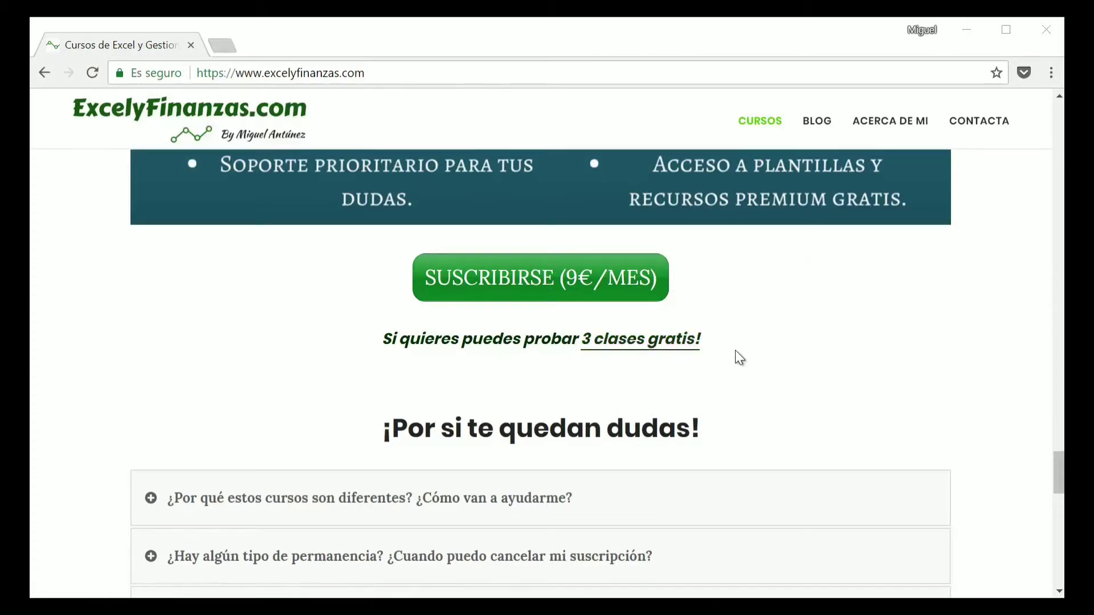
scroll(748, 337, "up", 5)
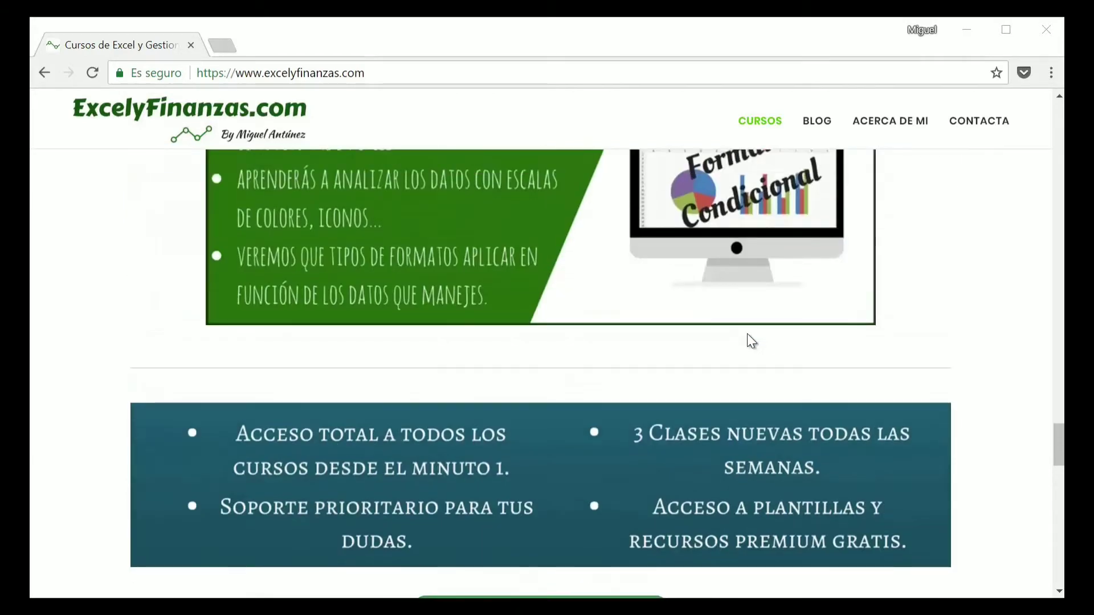
scroll(746, 335, "up", 6)
scroll(744, 331, "up", 6)
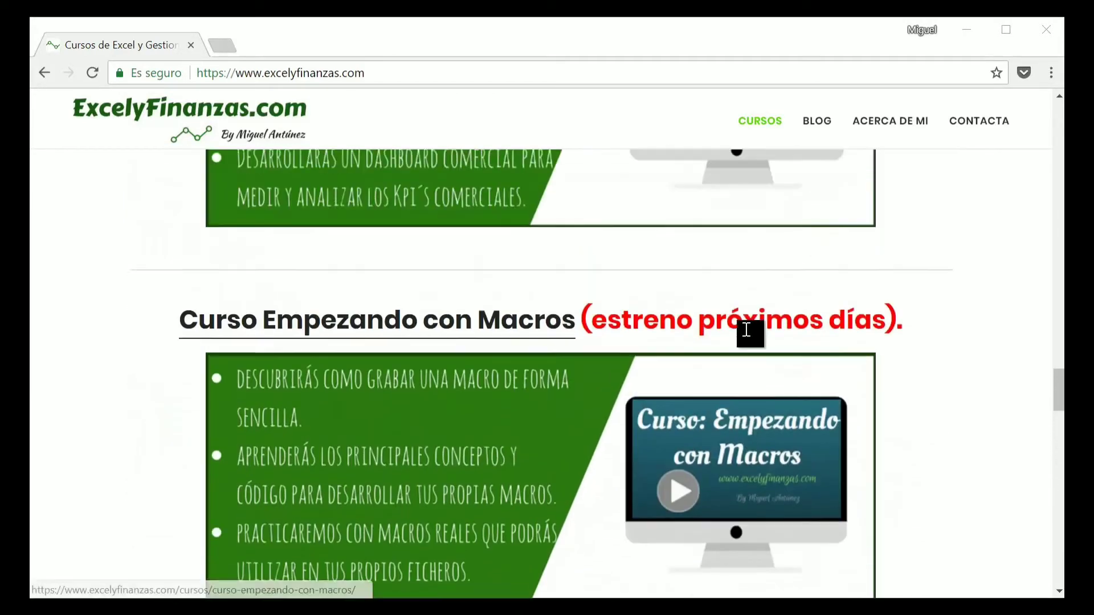
scroll(743, 330, "up", 5)
scroll(744, 328, "up", 6)
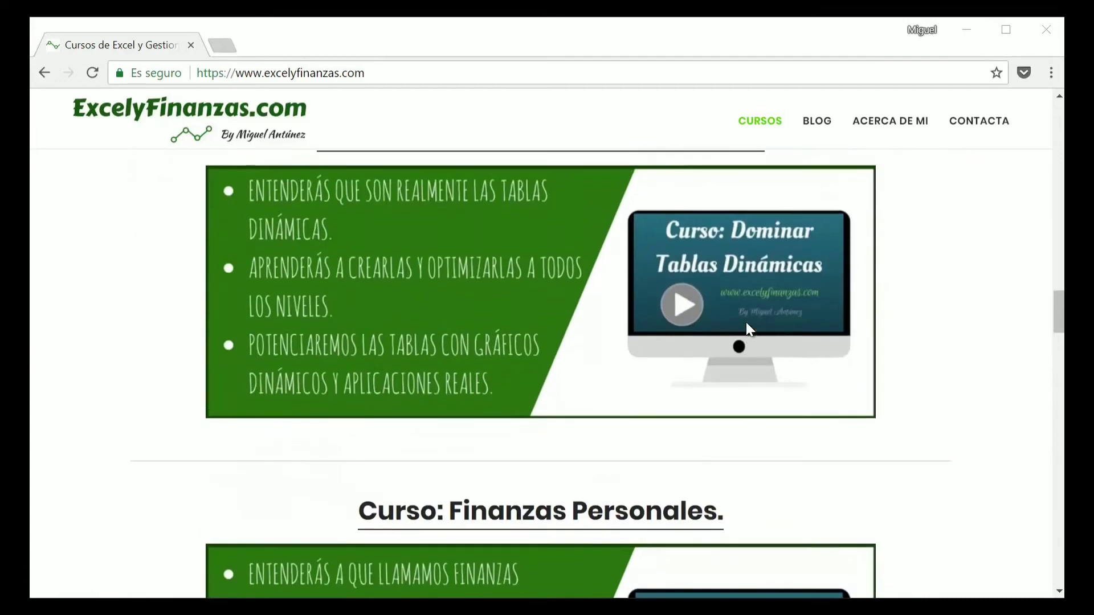
scroll(746, 325, "up", 5)
scroll(749, 333, "up", 5)
scroll(749, 334, "up", 5)
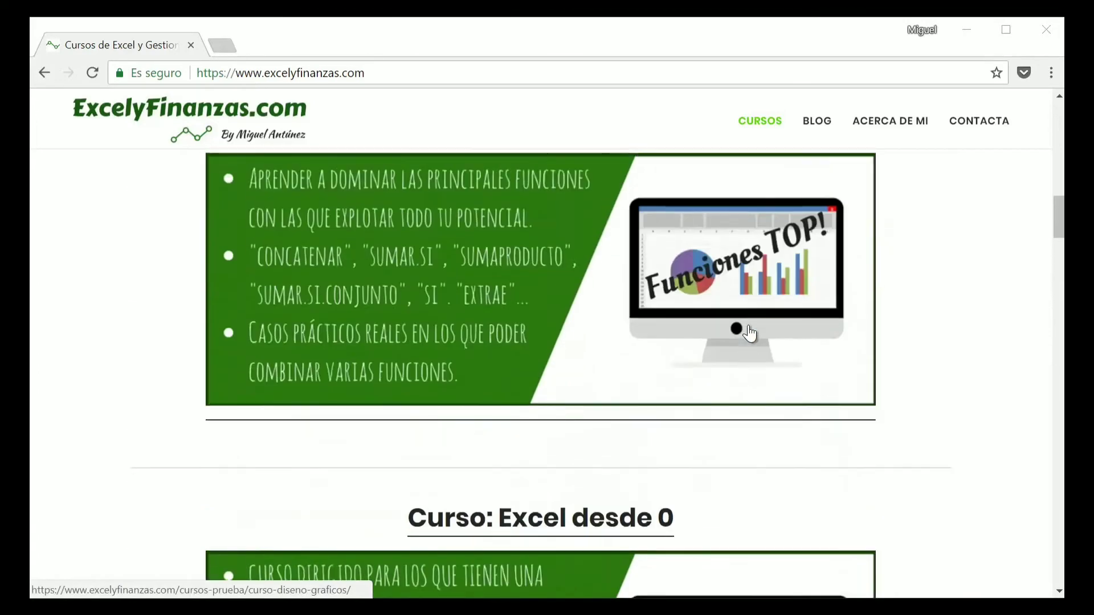
scroll(750, 335, "up", 5)
scroll(750, 334, "up", 2)
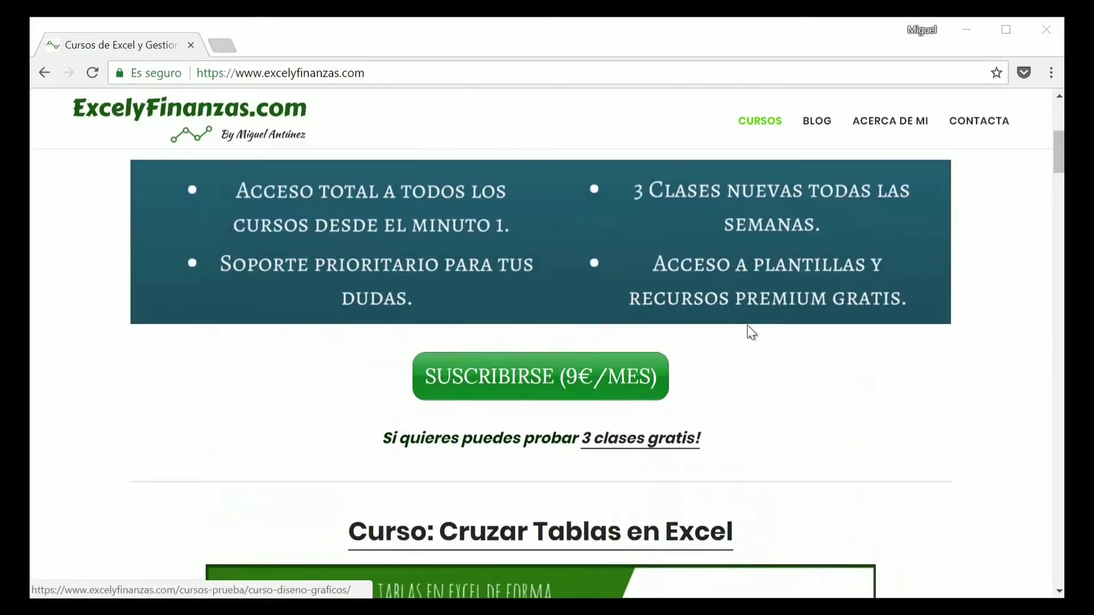